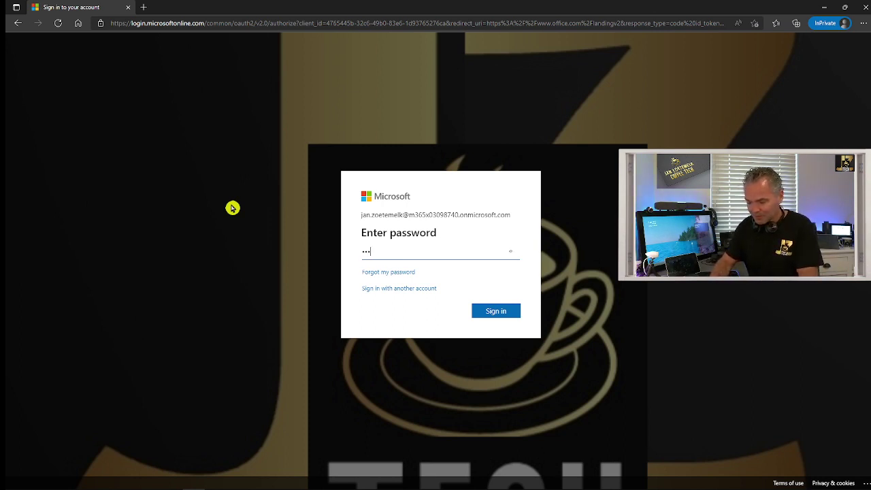
Submit the admin password and stay signed in, suppressing future stay-signed-in prompts
text(*)
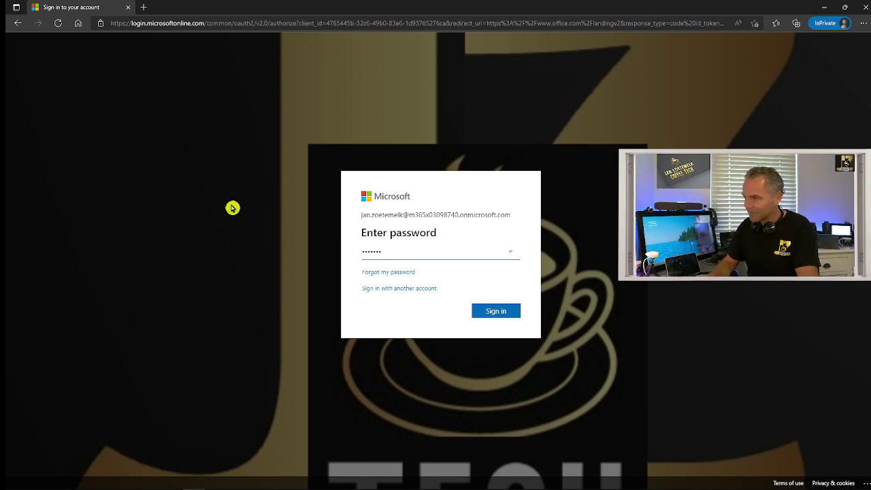
key(Return)
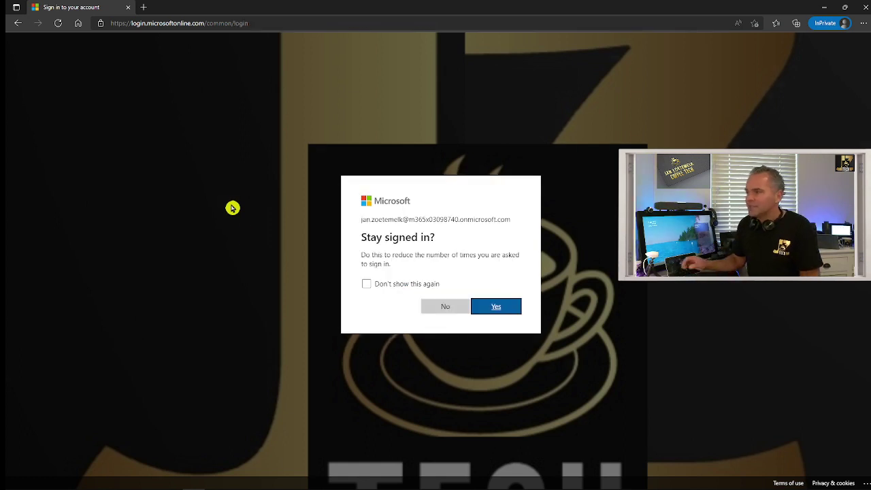
click(388, 286)
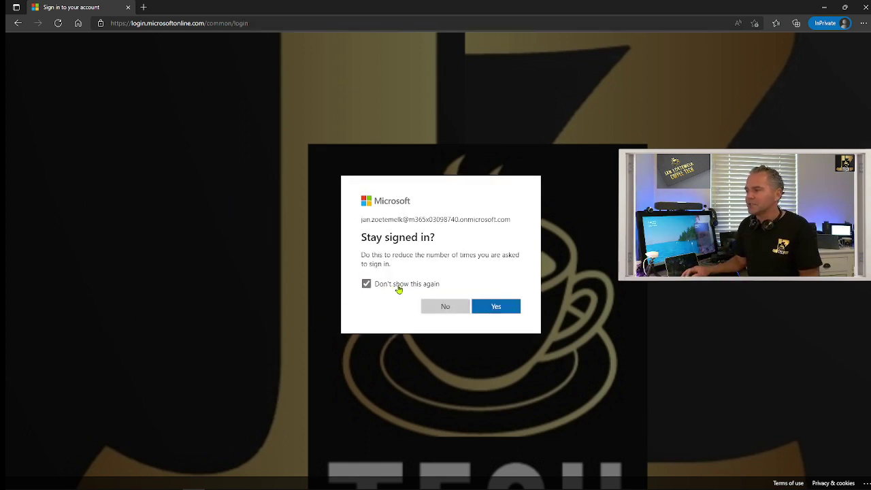
click(503, 307)
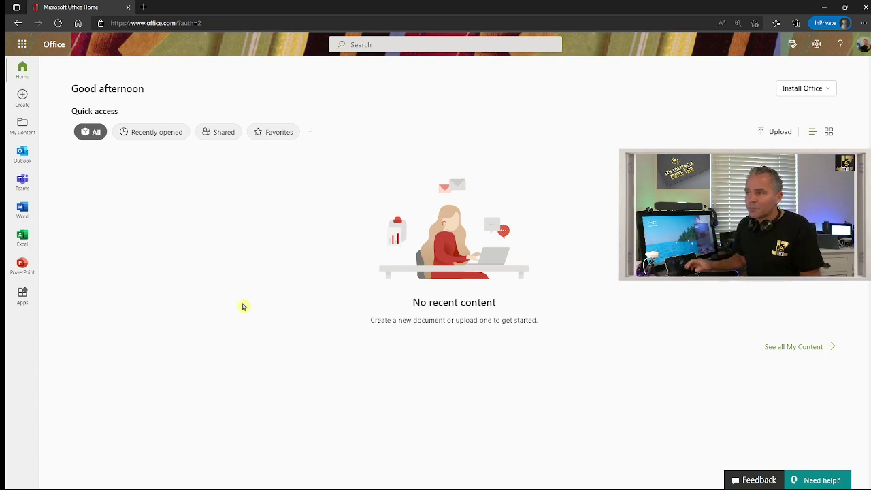
Launch Admin from the Microsoft 365 app launcher
click(20, 45)
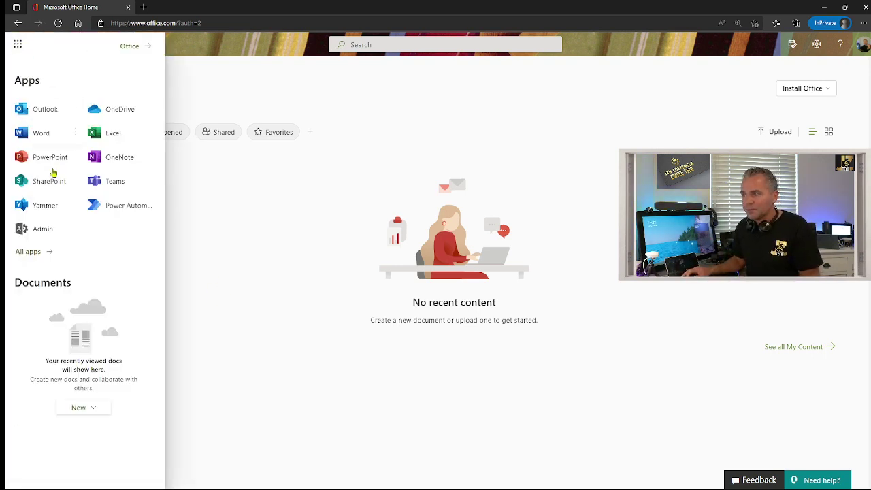
click(43, 232)
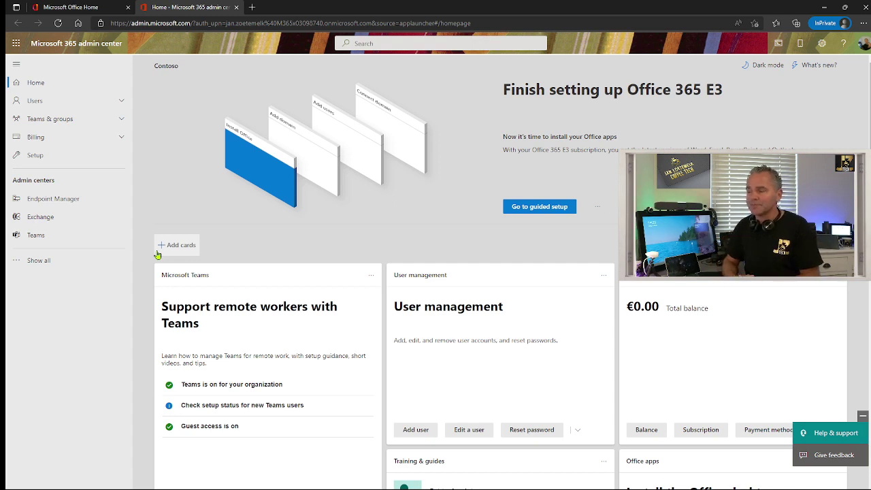
Open Users > Active users and review the nine accounts at 110% page zoom
click(82, 101)
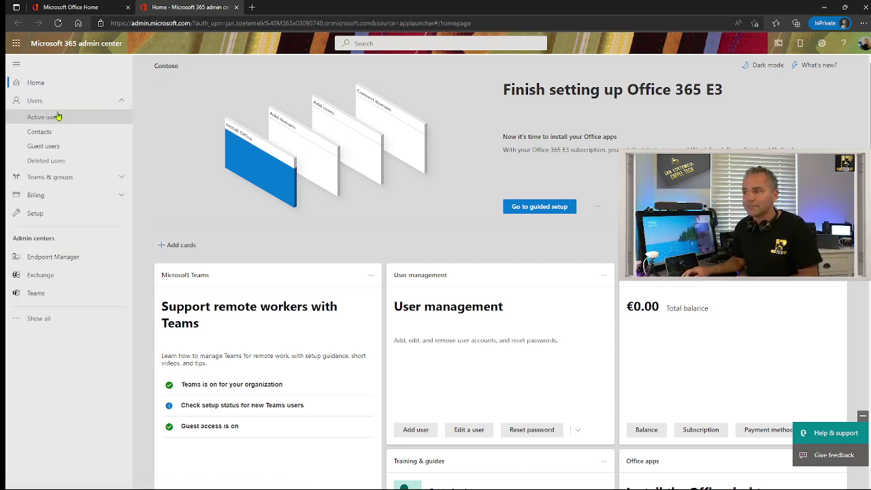
click(58, 116)
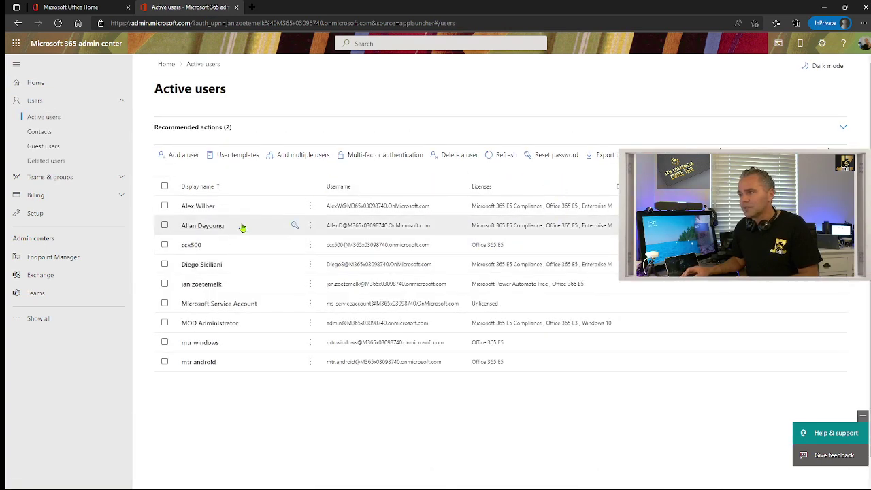
key(ctrl+plus)
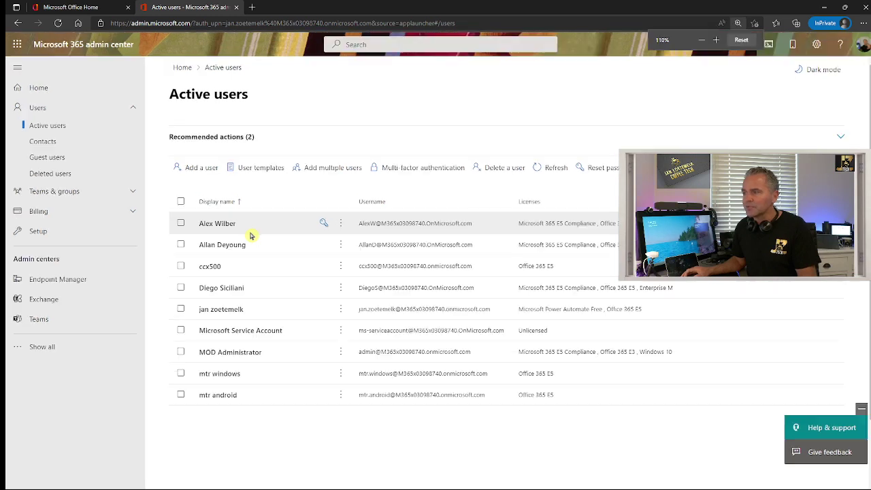
scroll(252, 237, down, 1)
scroll(259, 245, up, 1)
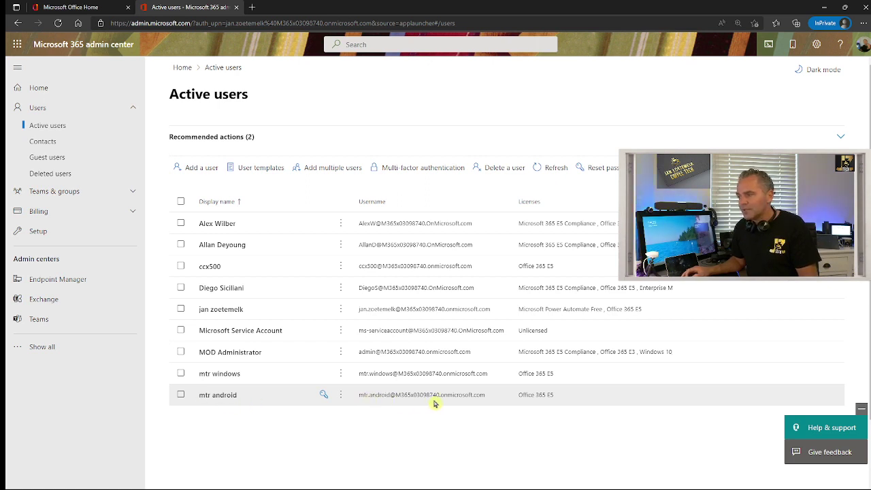
ctrl+scroll(422, 411, up, 2)
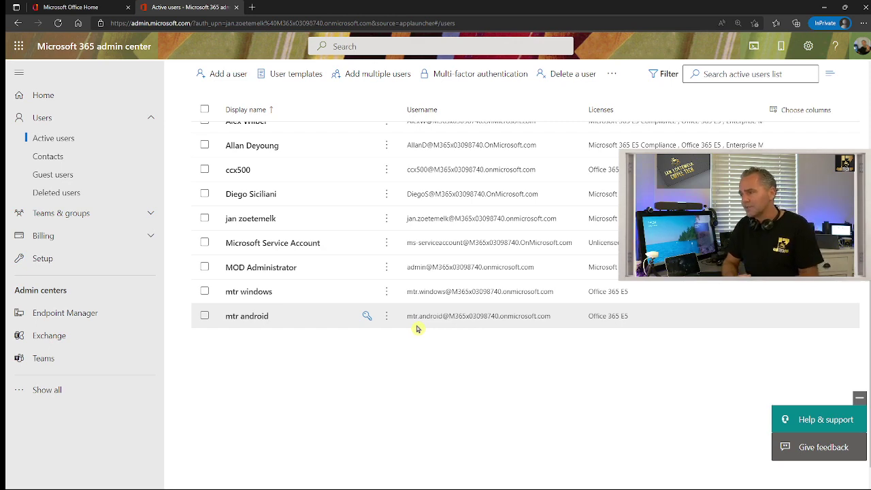
scroll(411, 328, up, 2)
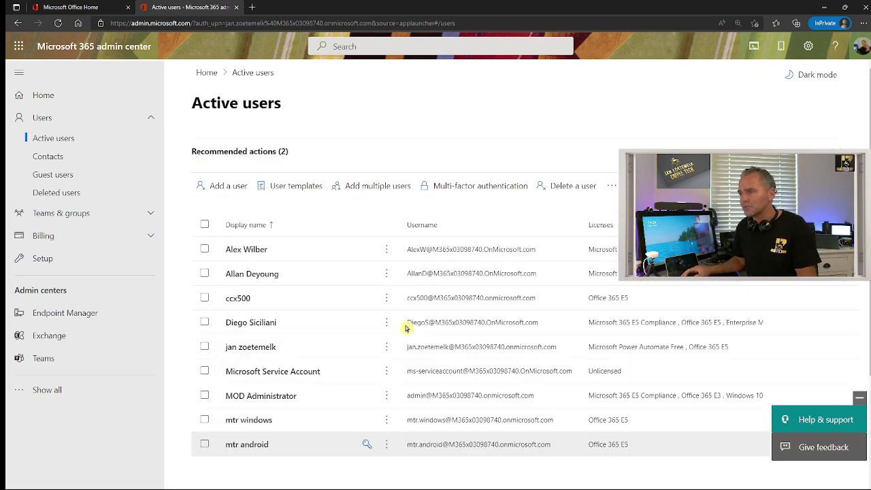
key(ctrl+minus)
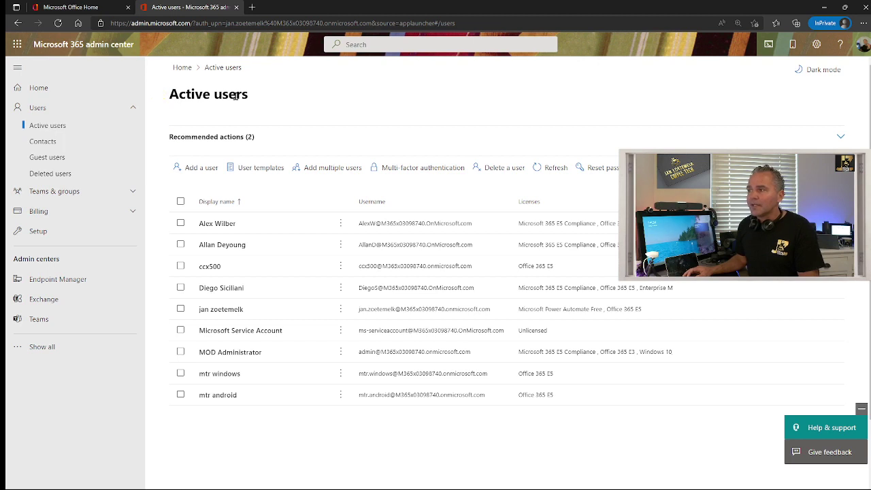
Find Microsoft Teams Rooms Standard without Audio Conferencing under Billing > Purchase services and view its details
click(116, 211)
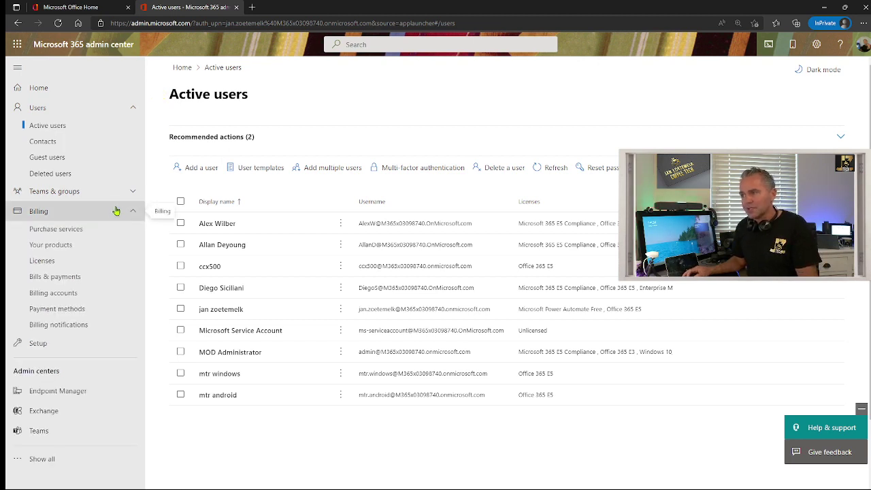
click(75, 231)
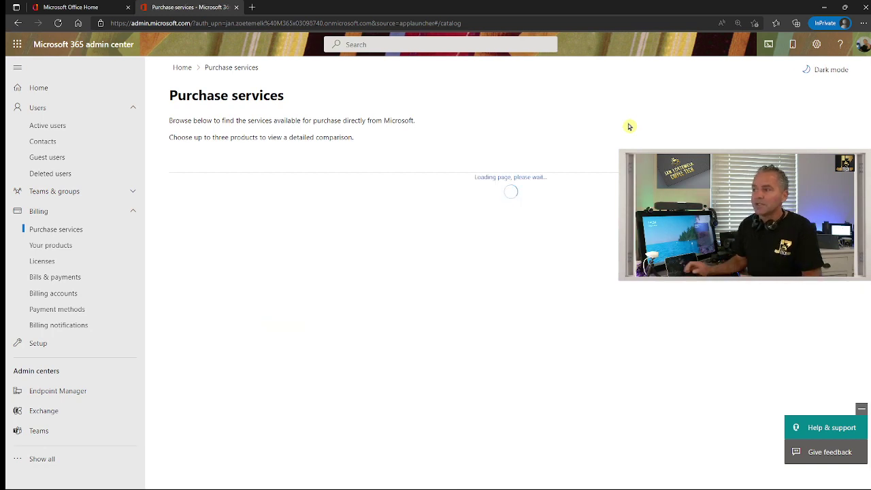
scroll(342, 300, down, 5)
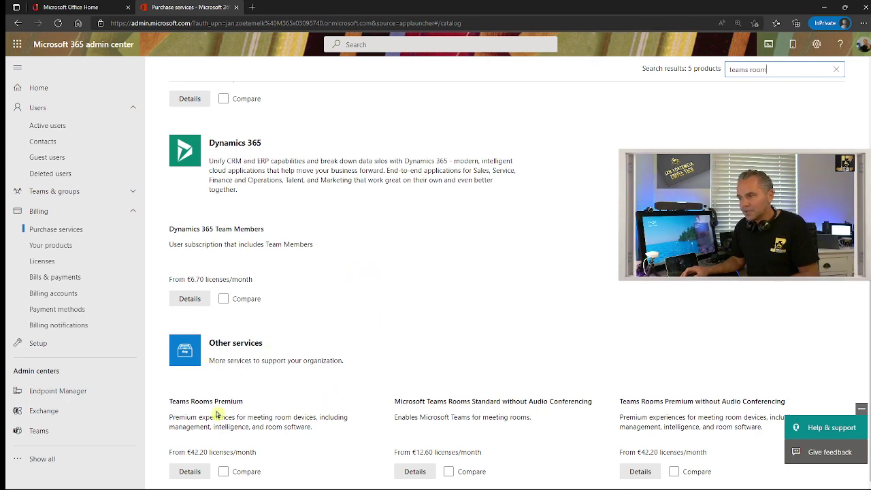
key(ctrl+plus)
key(ctrl+plus)
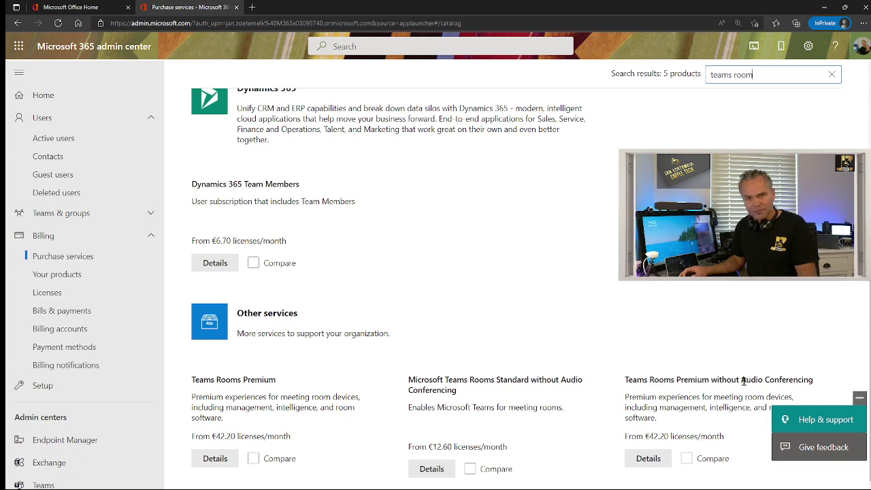
click(431, 468)
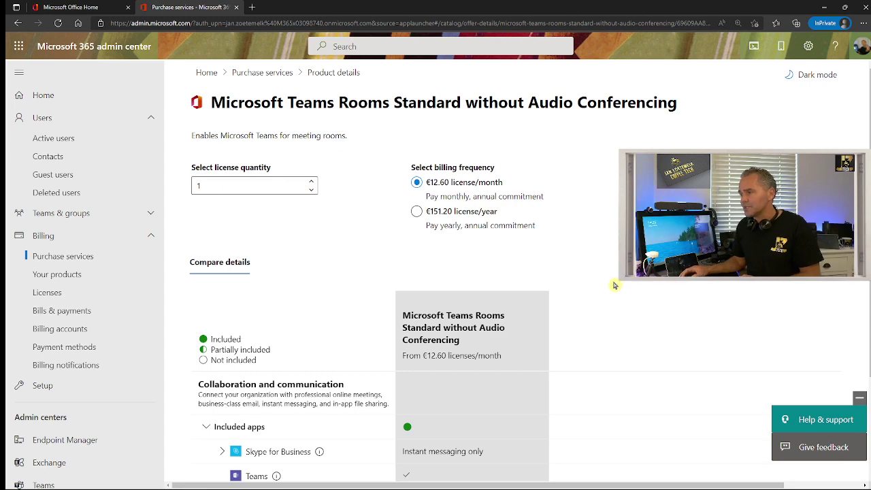
Expand the Microsoft Intune row in the Teams Rooms Standard comparison table
scroll(598, 268, down, 1)
scroll(310, 233, down, 1)
scroll(311, 225, down, 1)
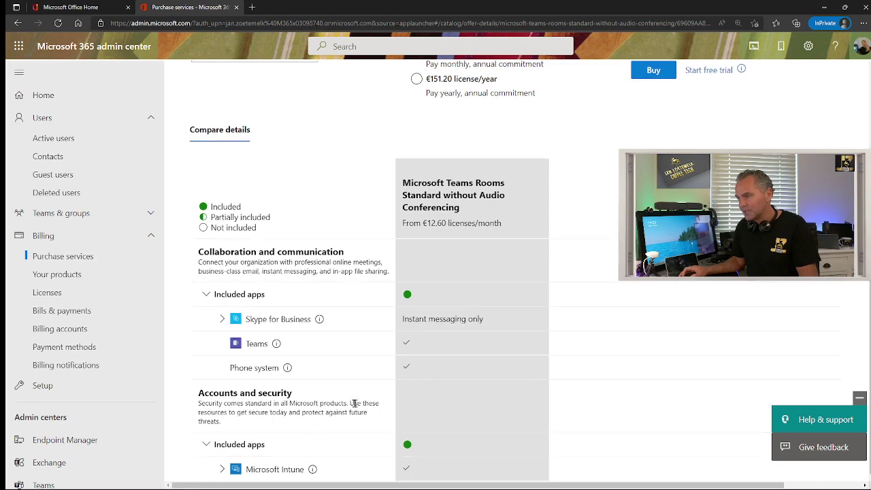
click(221, 469)
scroll(317, 395, down, 1)
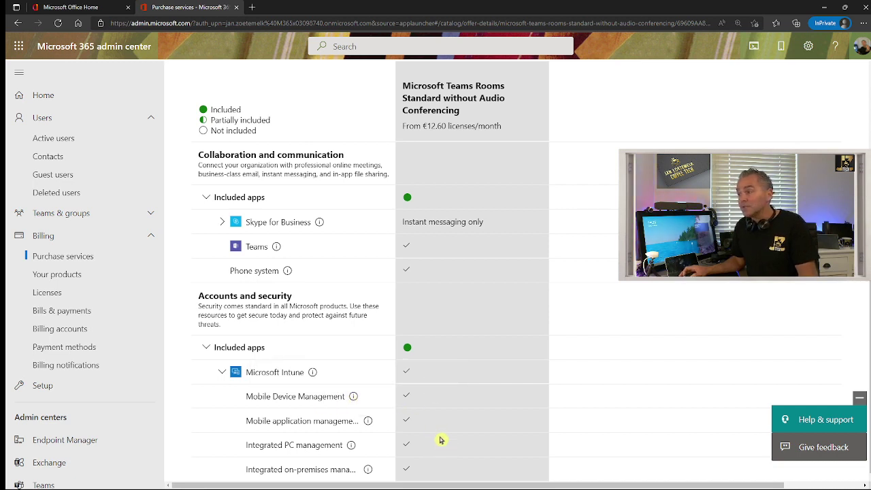
scroll(442, 430, up, 3)
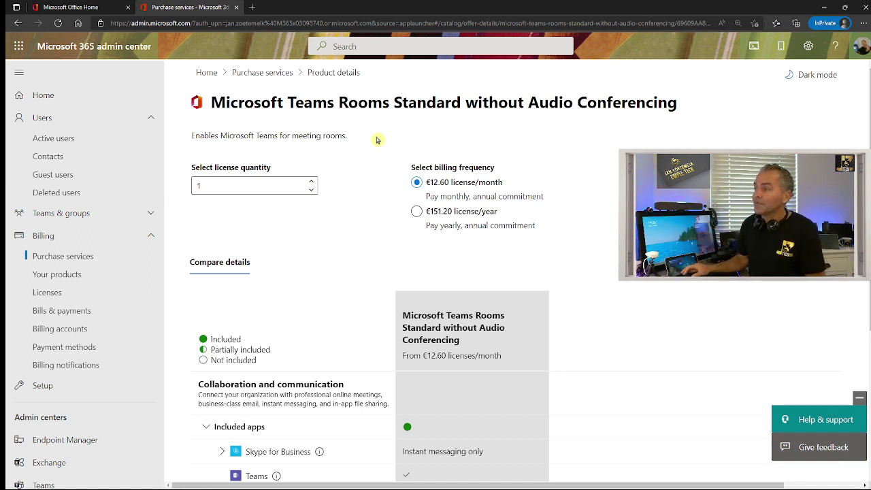
Go back to the Purchase services catalog and scroll to the Security and identity products
click(268, 75)
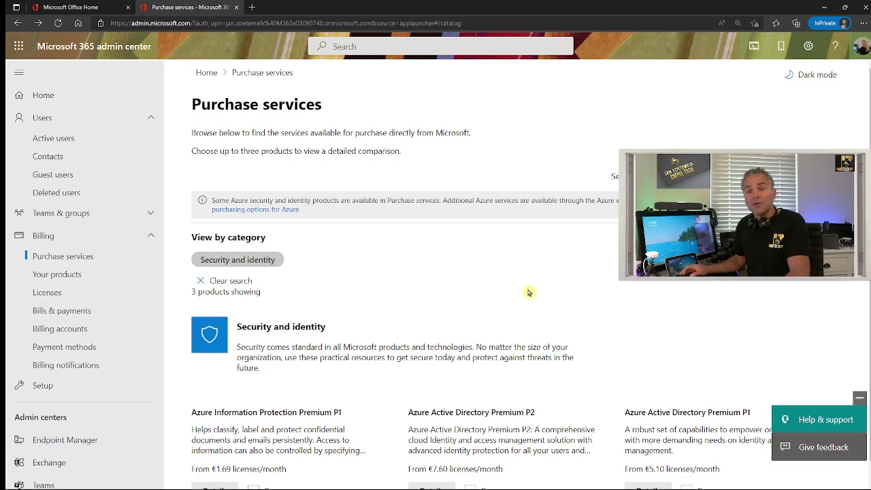
scroll(538, 282, down, 1)
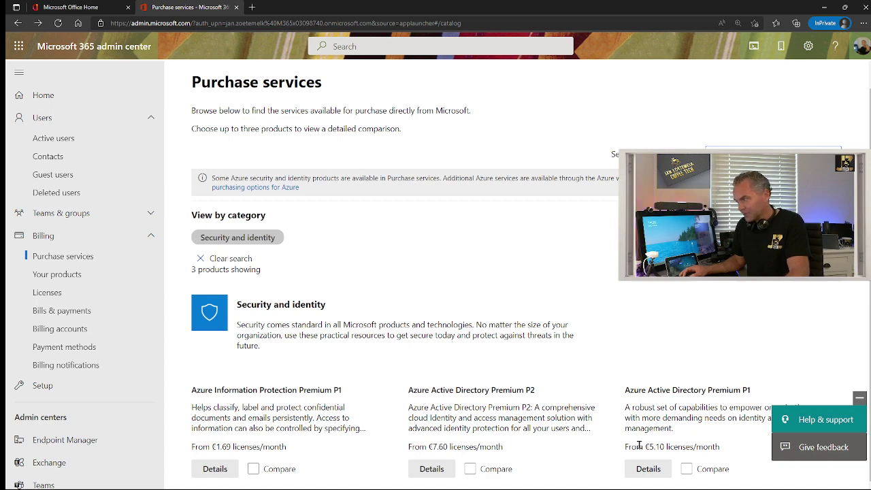
click(659, 470)
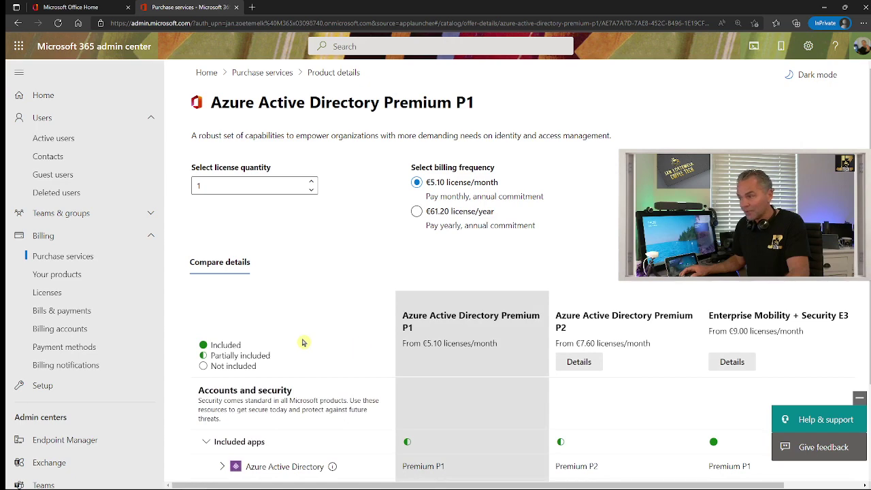
scroll(303, 340, down, 2)
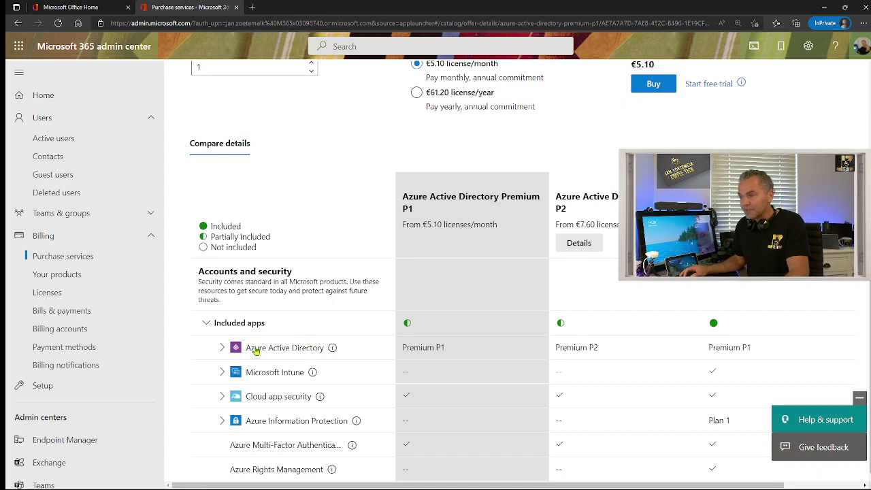
click(223, 348)
scroll(266, 365, down, 3)
scroll(267, 365, down, 4)
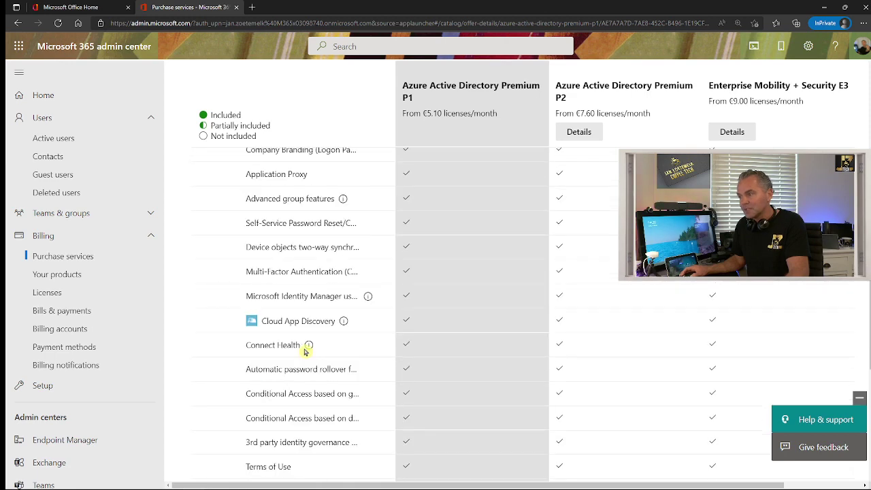
scroll(305, 347, down, 1)
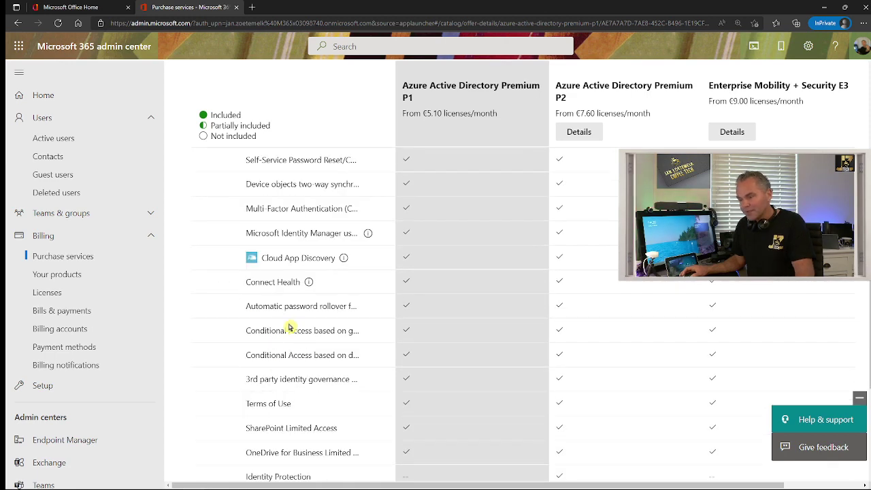
key(ctrl+plus)
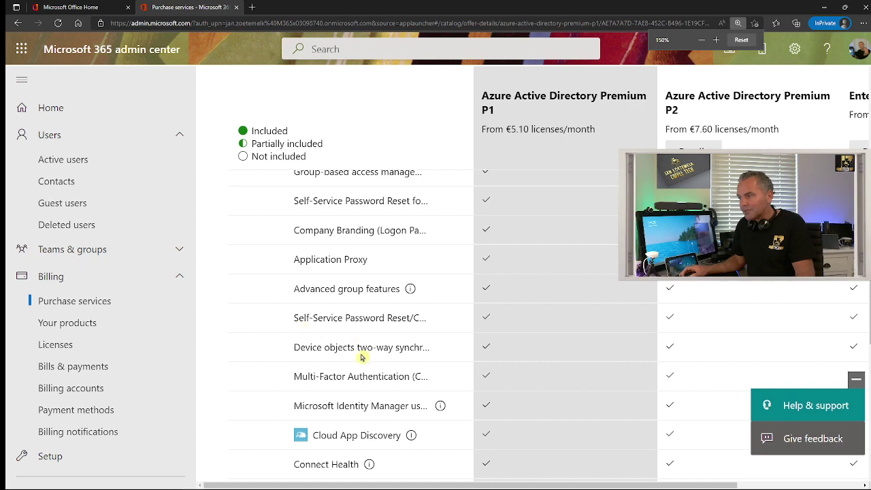
scroll(358, 356, down, 1)
scroll(359, 359, down, 3)
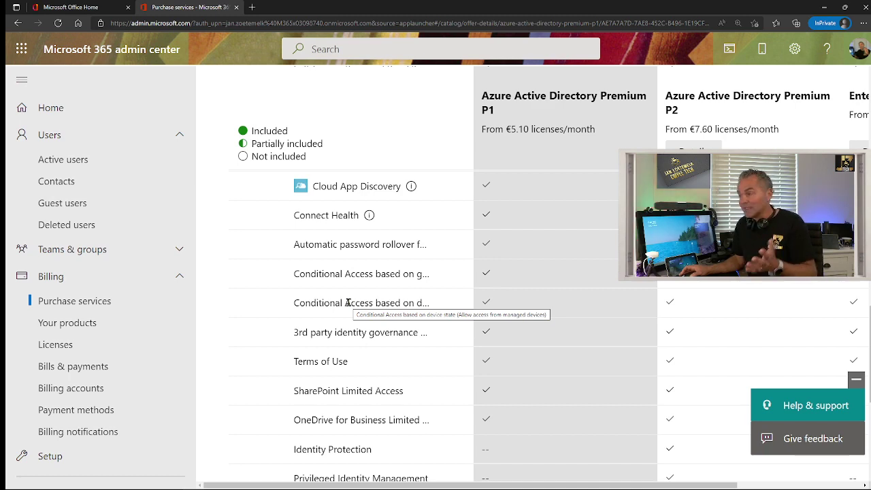
key(ctrl+minus)
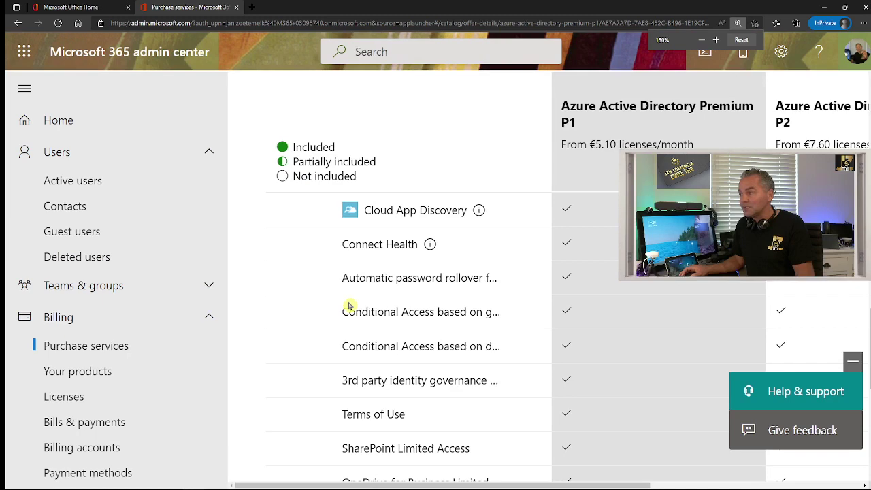
key(ctrl+plus)
key(ctrl+minus)
scroll(347, 305, up, 10)
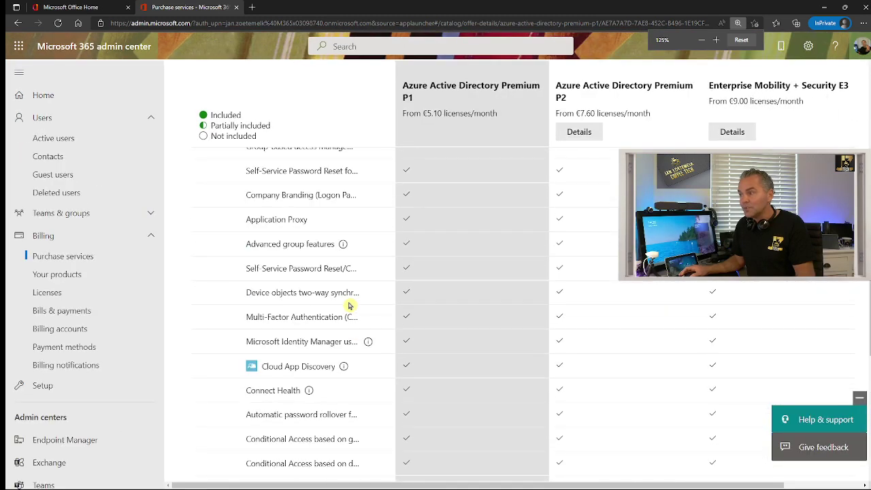
scroll(348, 305, up, 1)
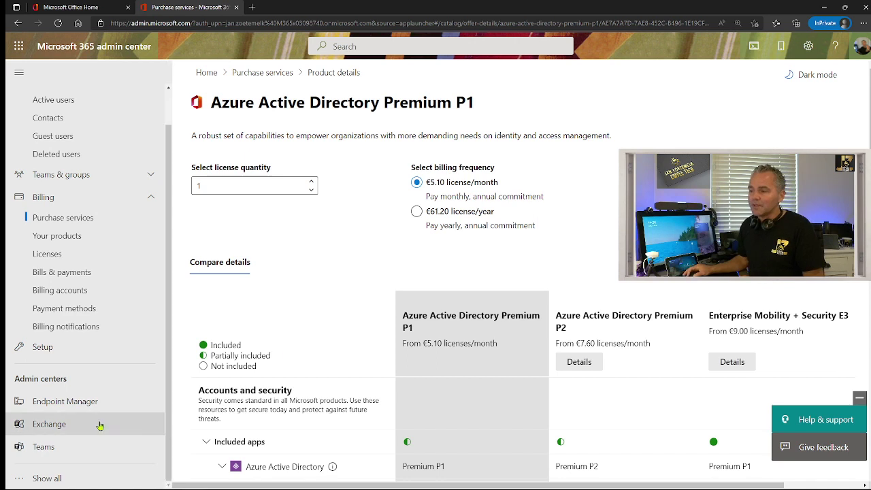
click(61, 425)
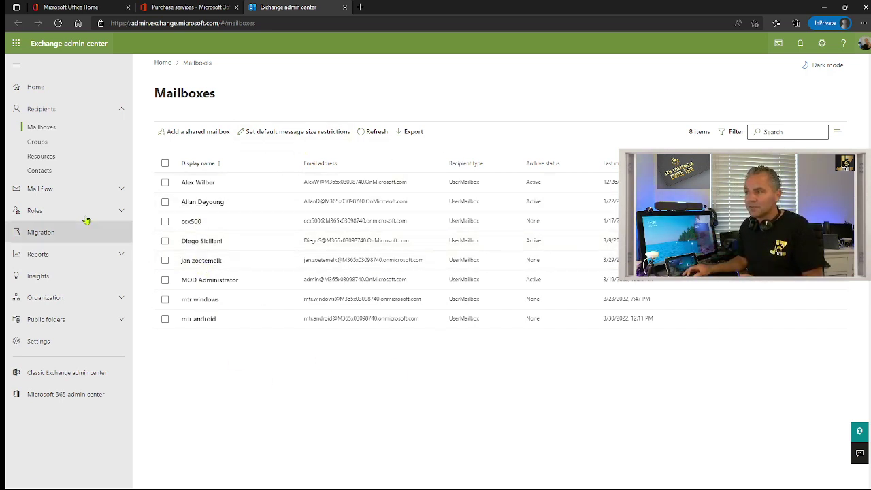
Show the Recipients > Resources list in Exchange admin center
click(47, 162)
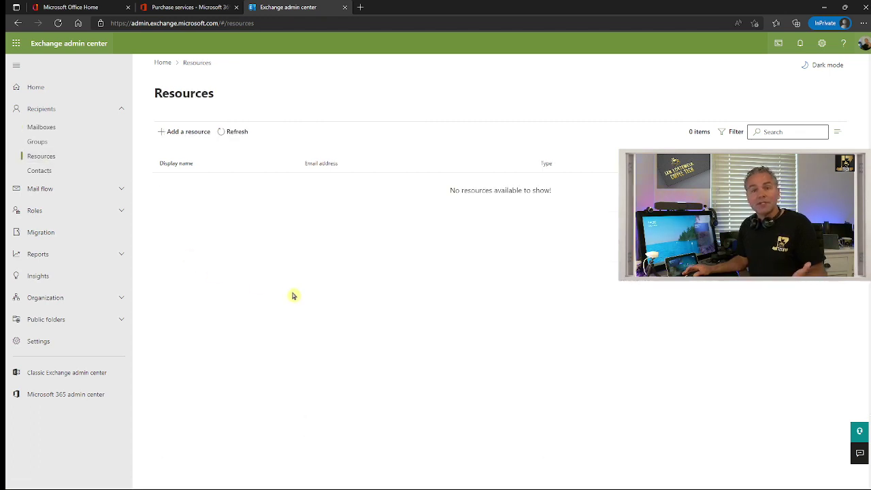
Begin adding a new resource mailbox from the Resources page
click(183, 134)
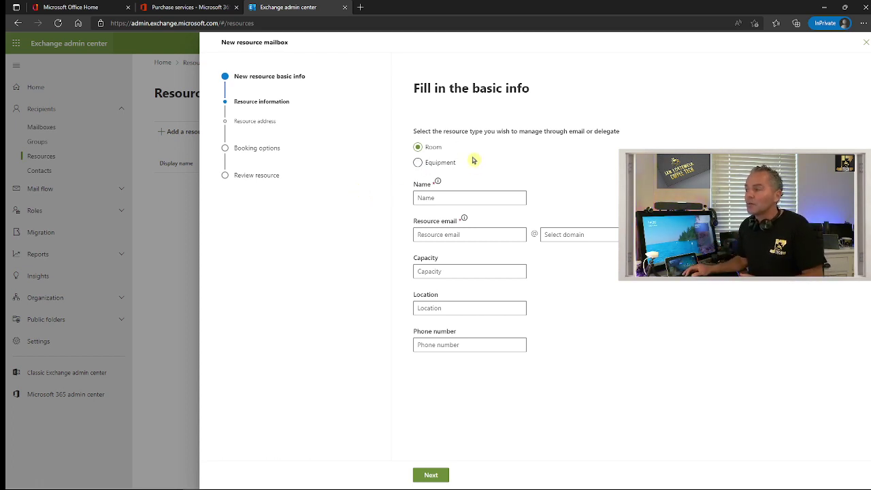
Make the resource a Room named mtr.android.room, correcting the typo
click(438, 150)
click(450, 198)
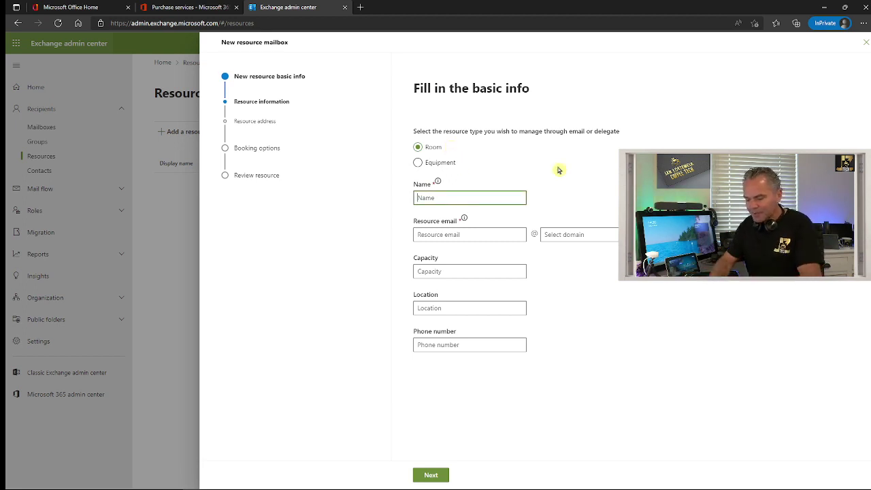
text(mtr)
key(ctrl+a)
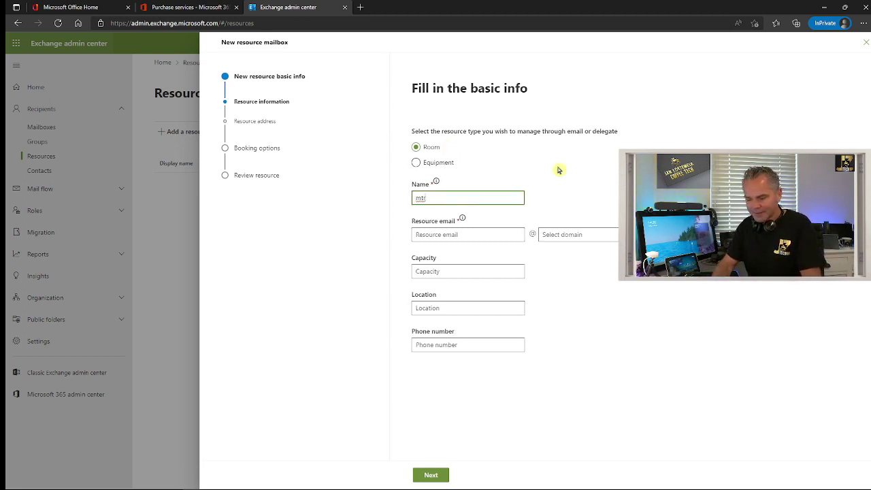
text(.and)
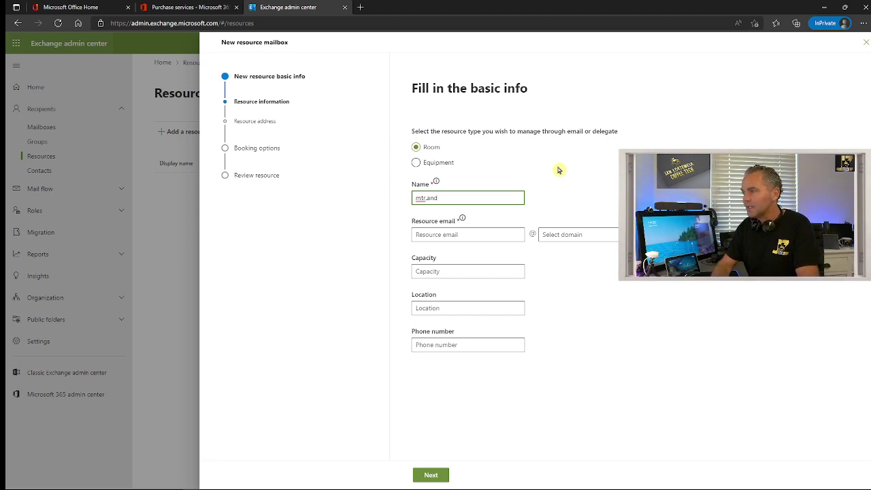
text(roid.rooom)
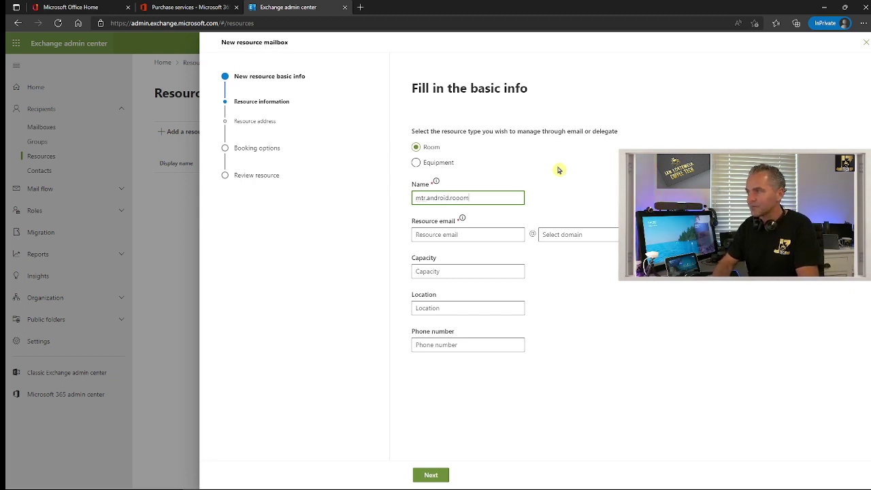
key(BackSpace)
key(BackSpace)
text(m)
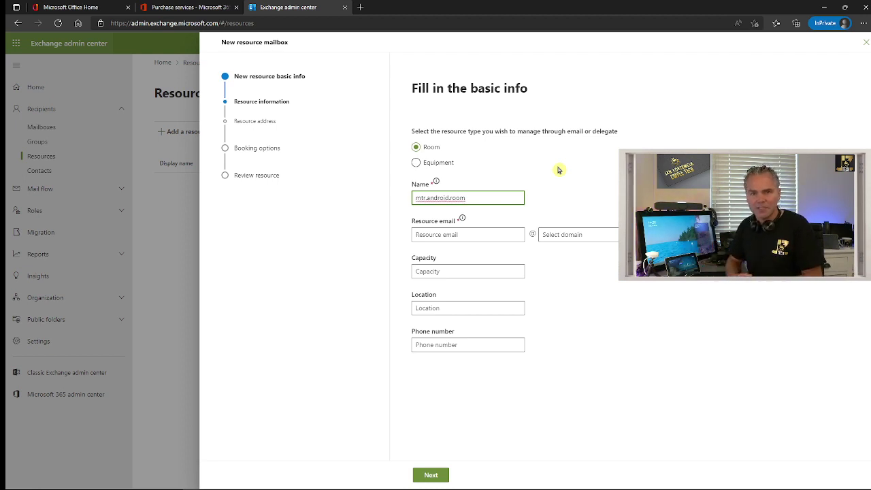
click(557, 169)
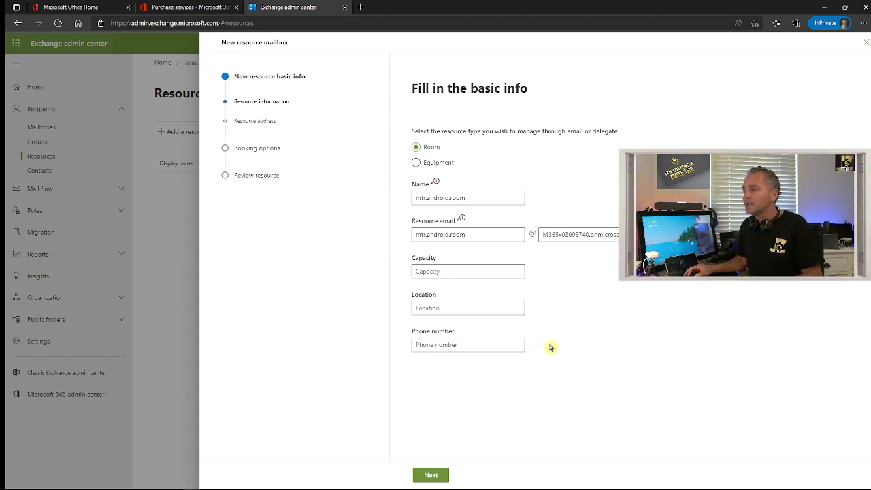
Step through Resource address and Booking options, keeping defaults, to the Review resource page
click(434, 474)
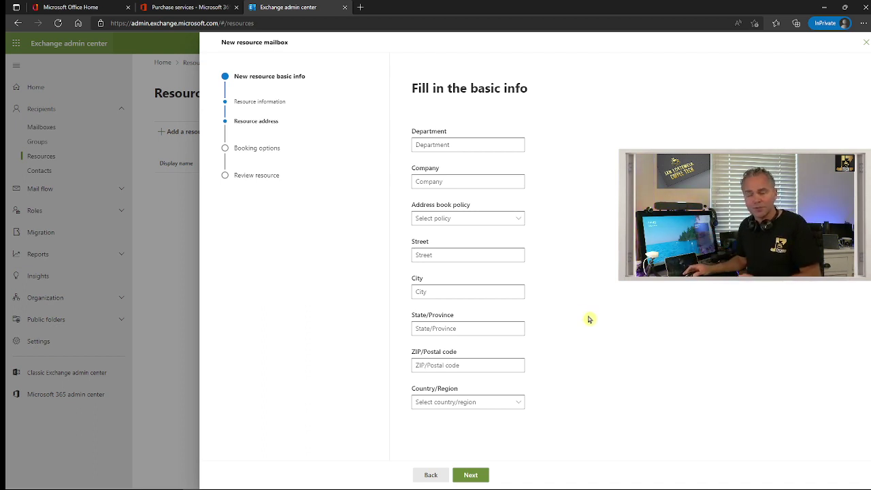
click(471, 474)
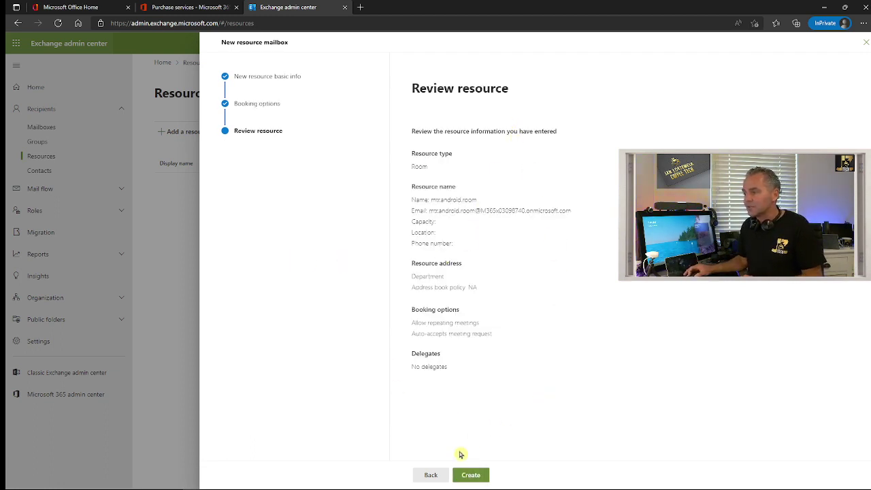
Create the mtr.android.room room resource and close the wizard after the success message
click(468, 473)
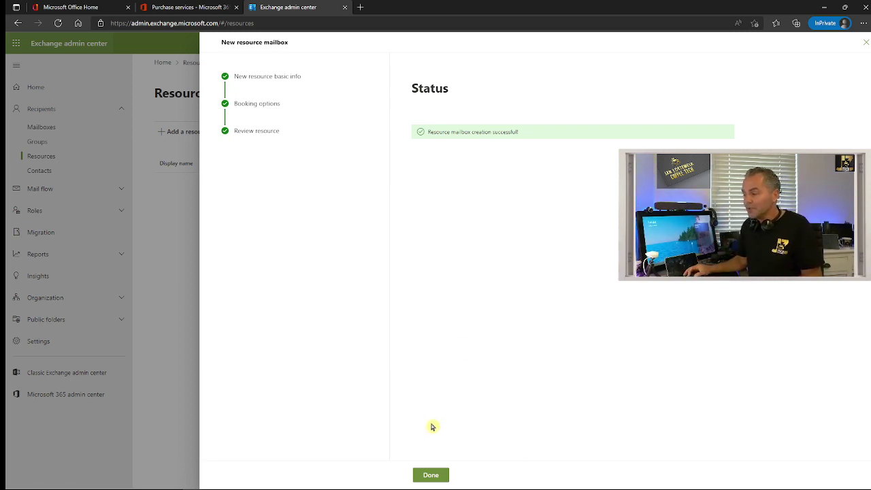
click(431, 474)
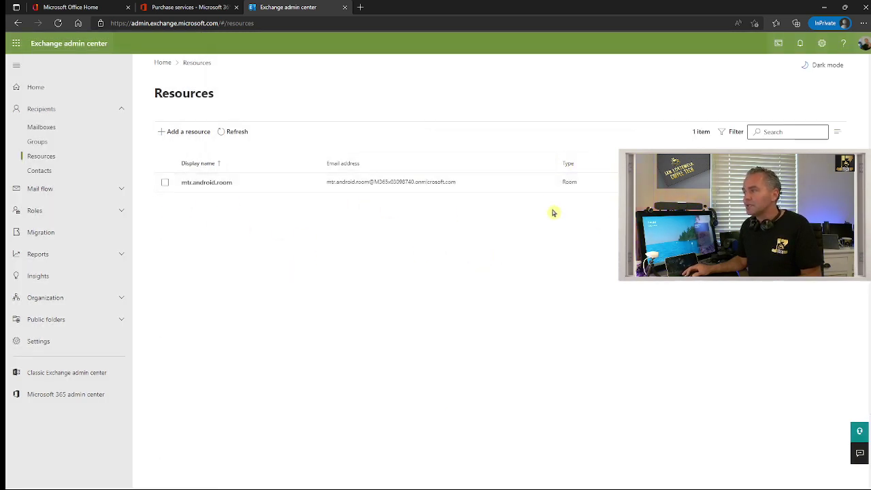
key(ctrl+plus)
key(ctrl+plus)
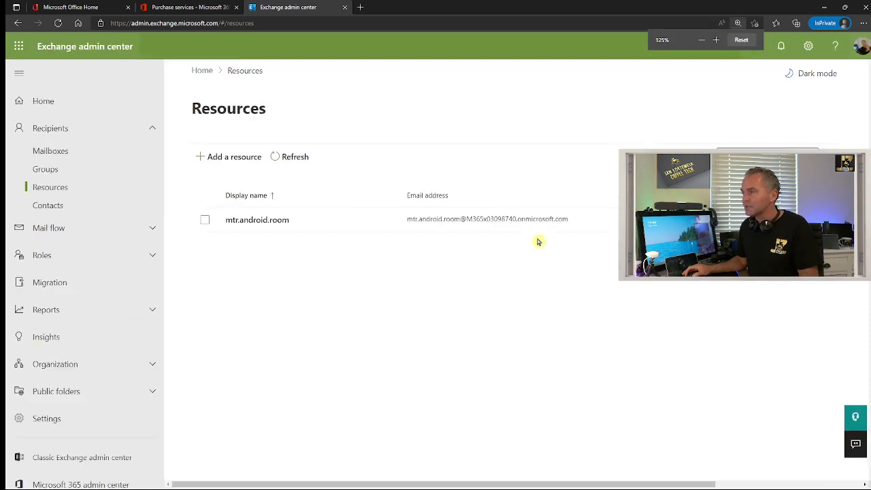
key(ctrl+minus)
key(ctrl+minus)
key(ctrl+minus)
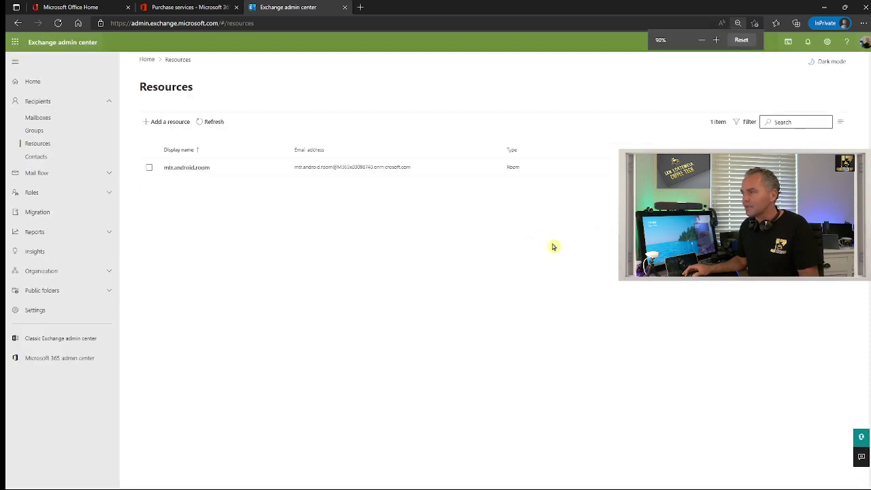
key(ctrl+plus)
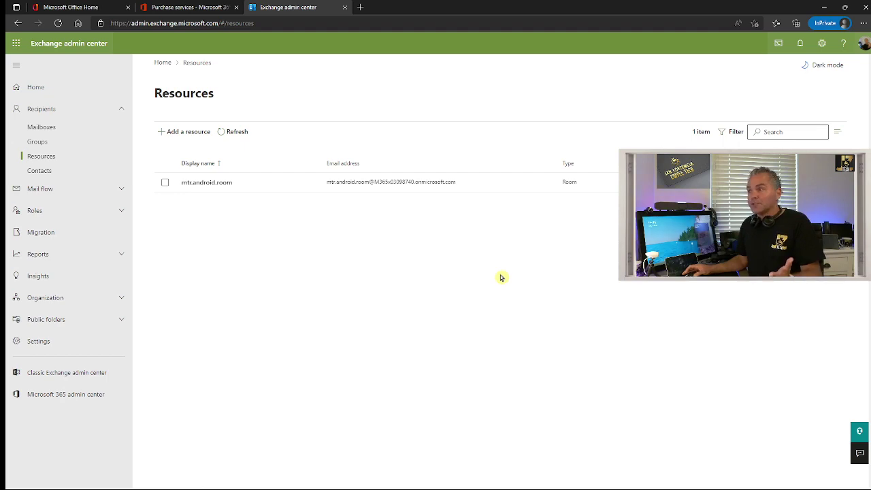
Back in Microsoft 365 admin center, open the unlicensed mtr.android.room user from Active users
click(177, 8)
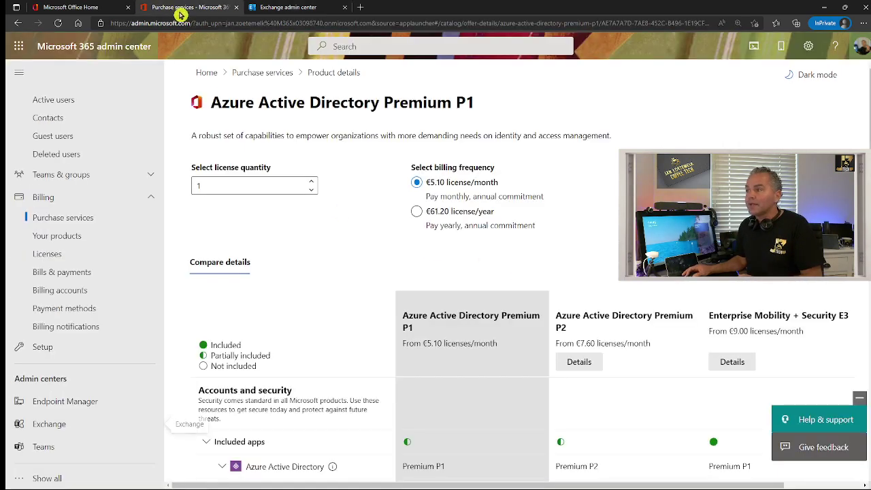
click(57, 101)
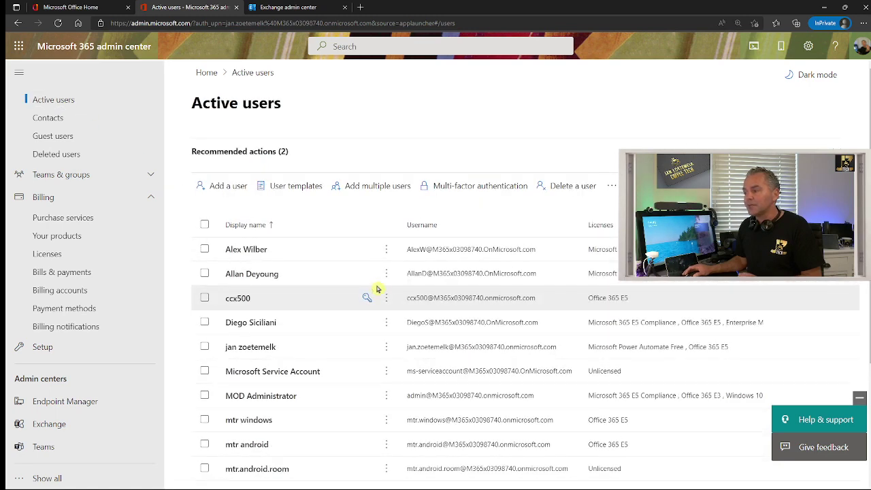
scroll(378, 289, down, 3)
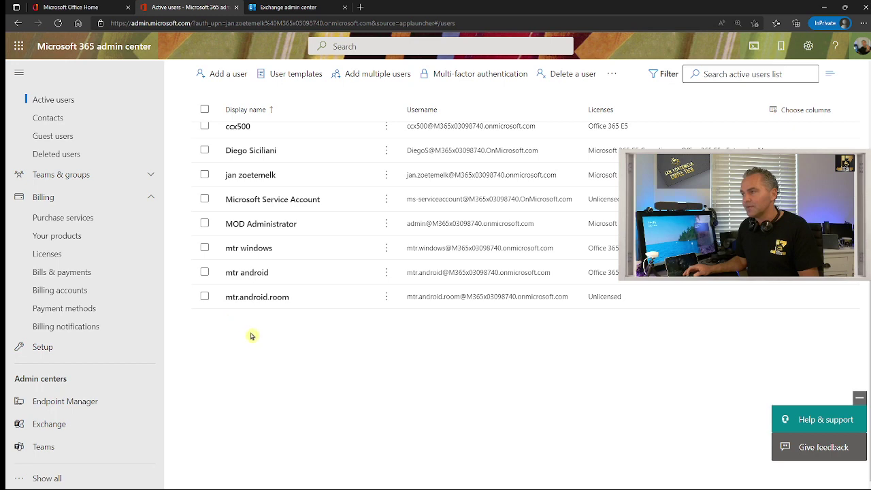
scroll(283, 319, up, 3)
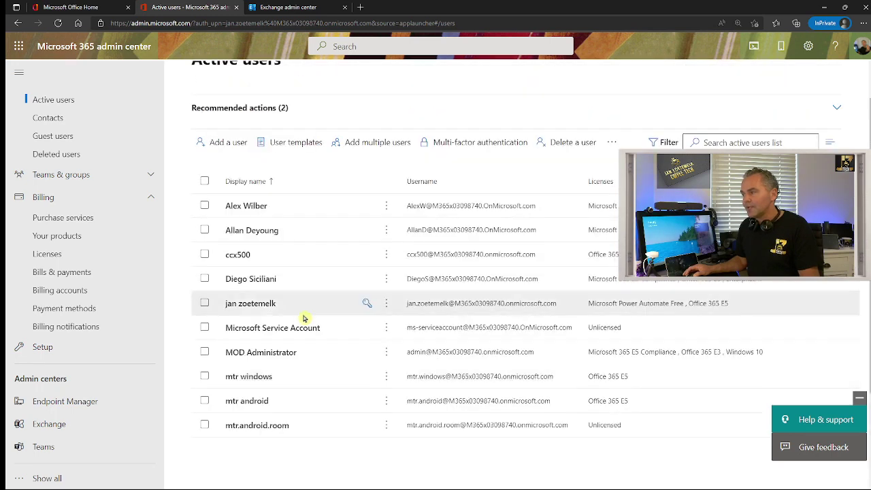
scroll(305, 313, down, 2)
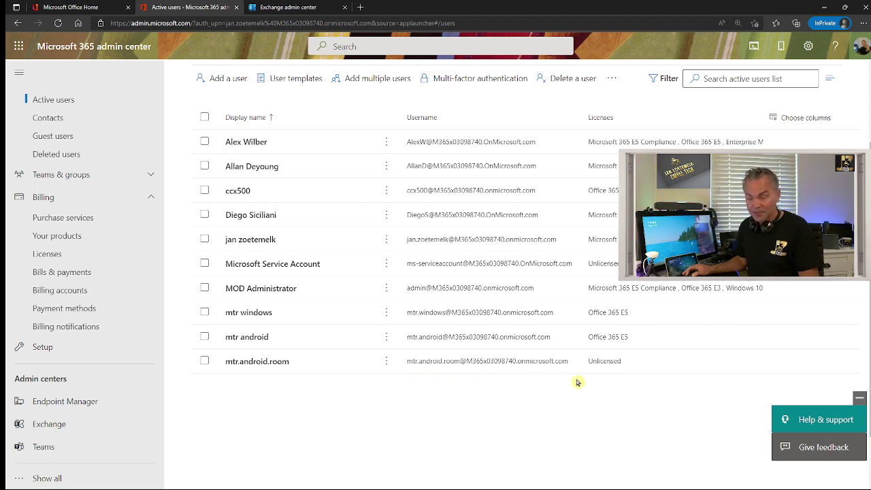
click(244, 363)
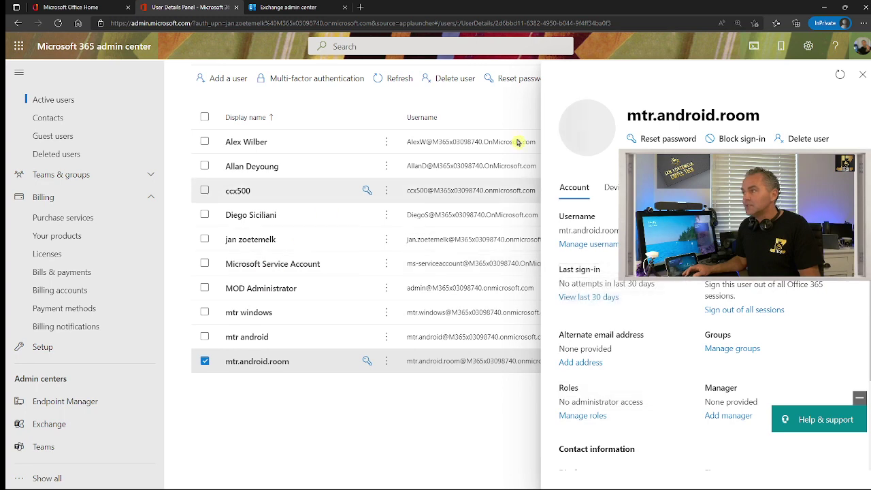
Reset the mtr.android.room password to a pasted new password and close the confirmation
click(659, 139)
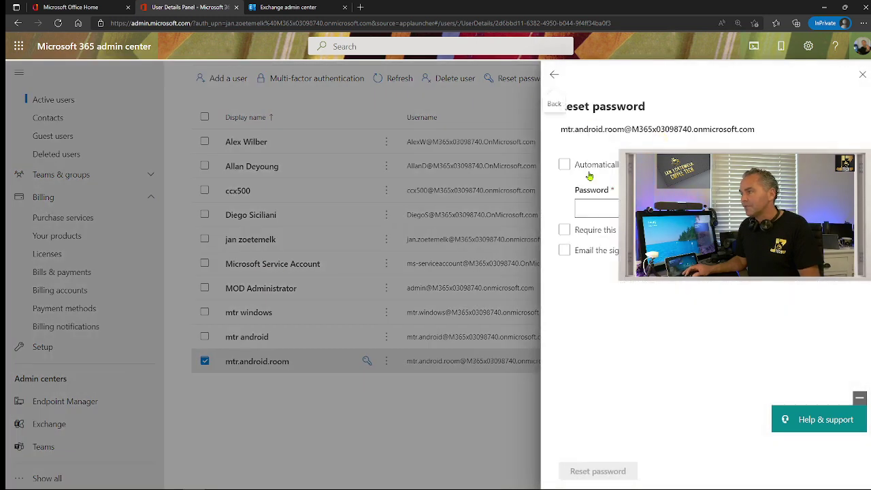
click(609, 209)
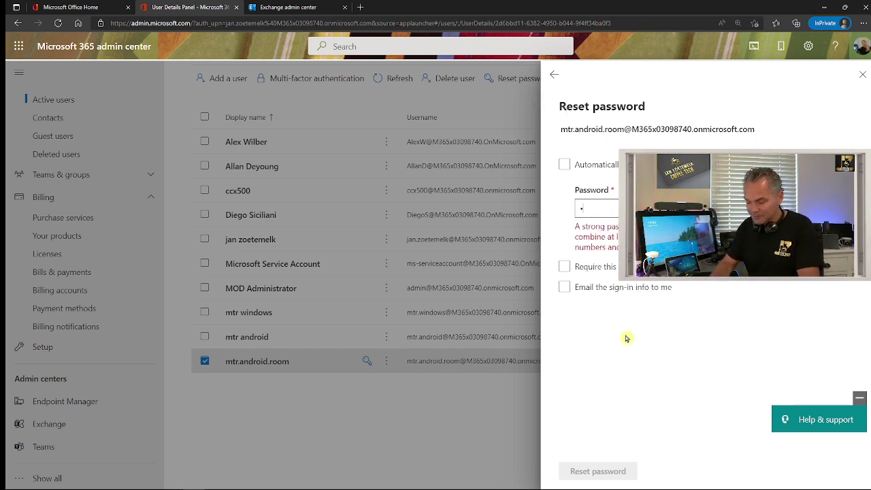
key(ctrl+v)
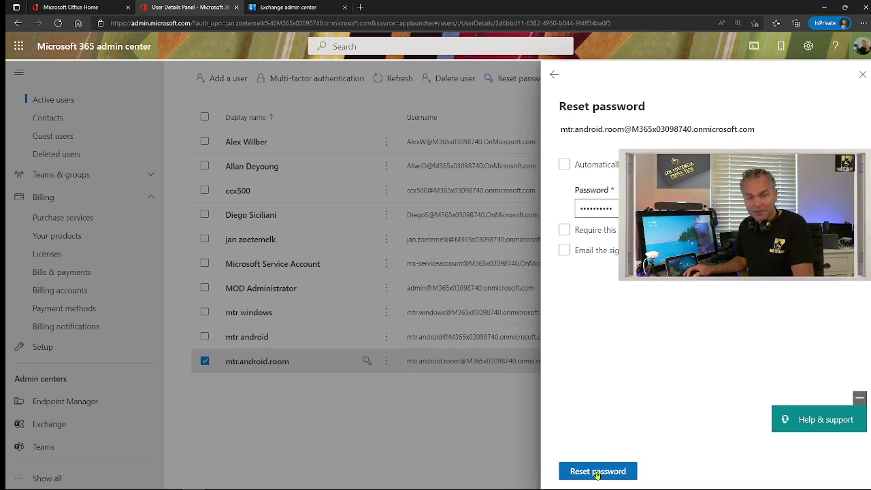
click(596, 471)
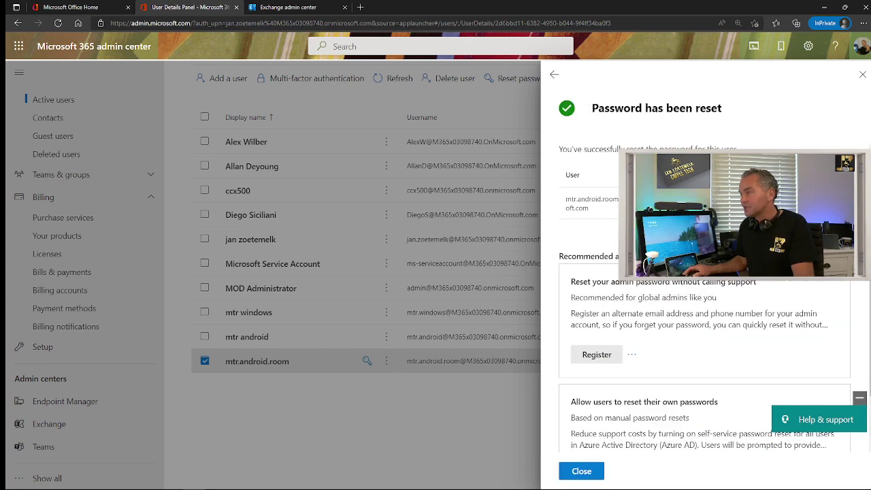
click(580, 472)
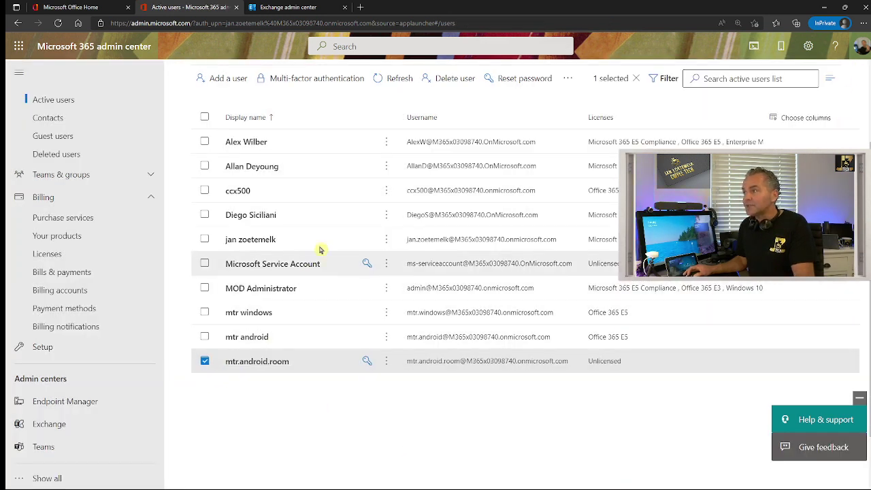
Assign and save an Office 365 E5 license for mtr.android.room, then return to Exchange admin center
click(566, 79)
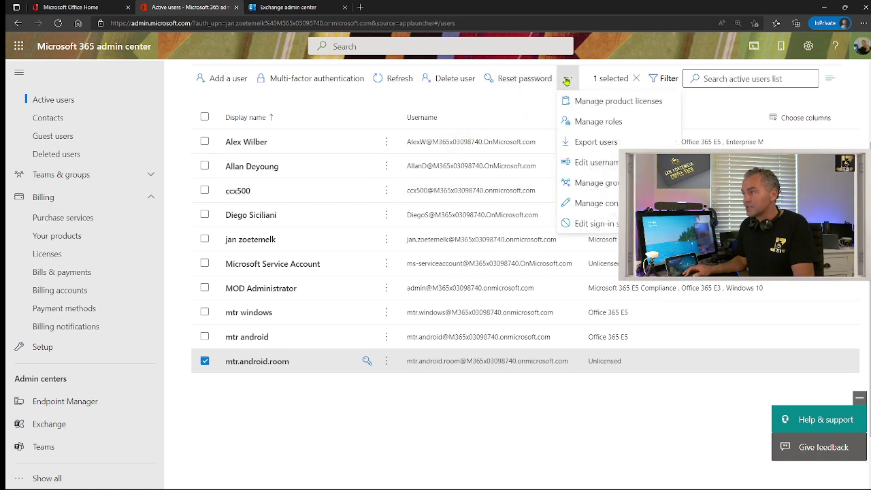
click(627, 103)
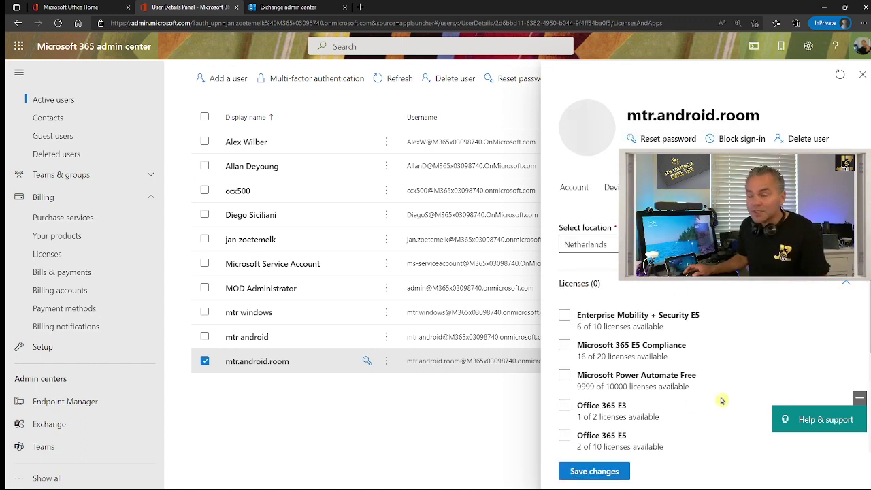
click(565, 406)
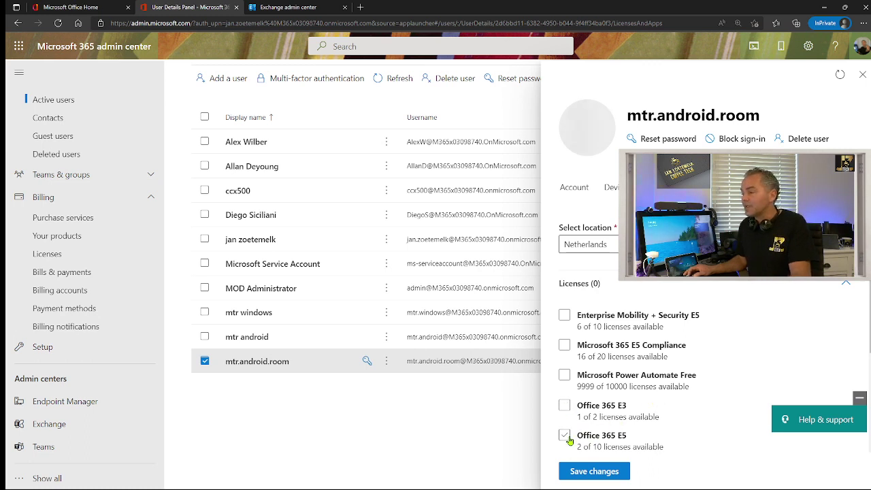
scroll(585, 415, down, 3)
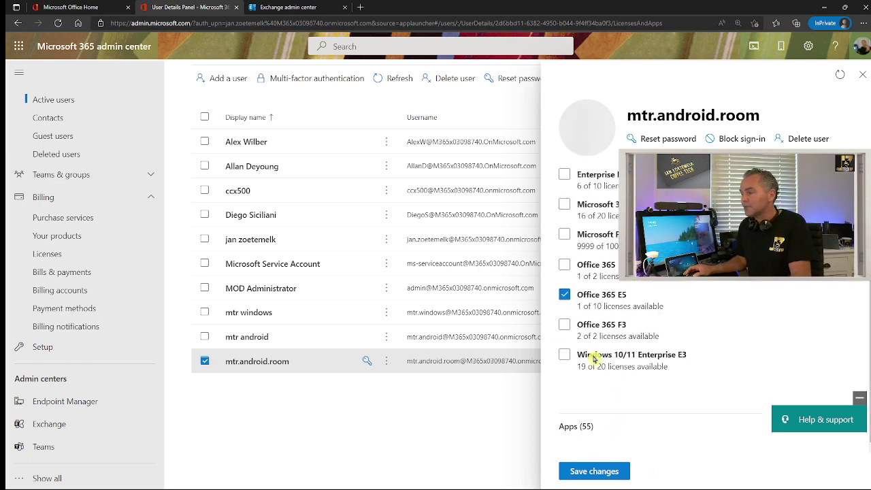
click(589, 469)
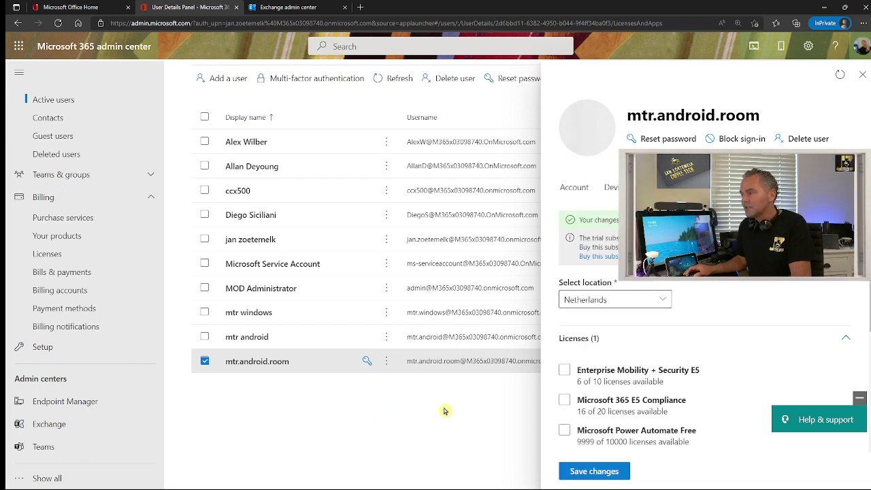
scroll(713, 404, down, 3)
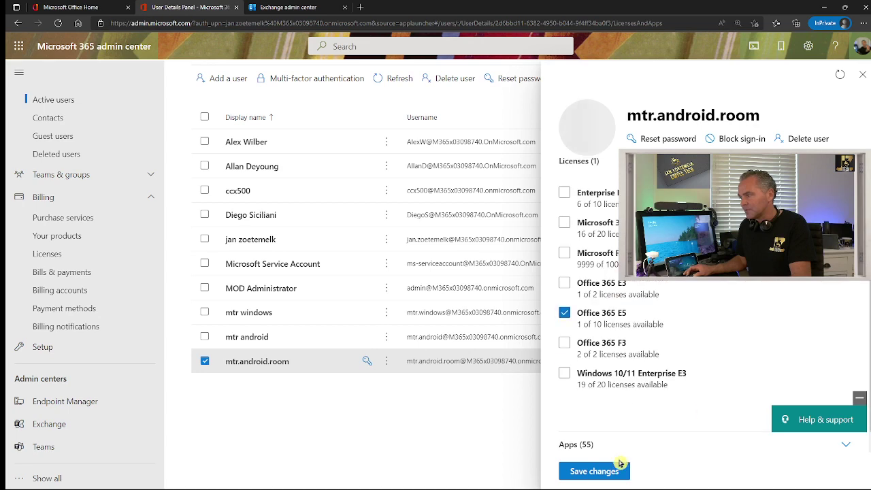
click(586, 469)
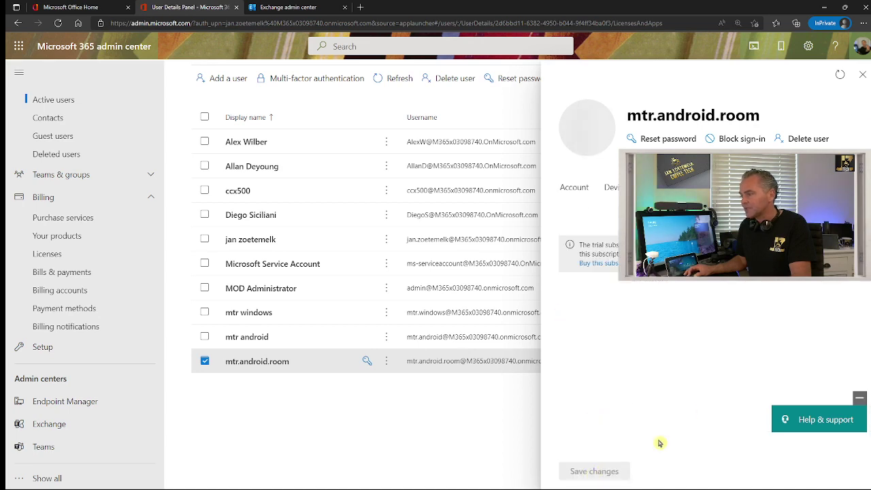
click(862, 74)
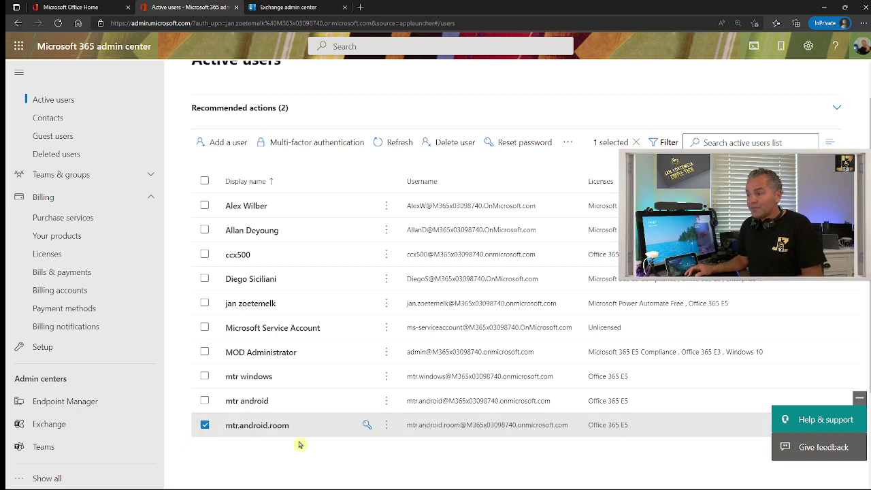
click(285, 7)
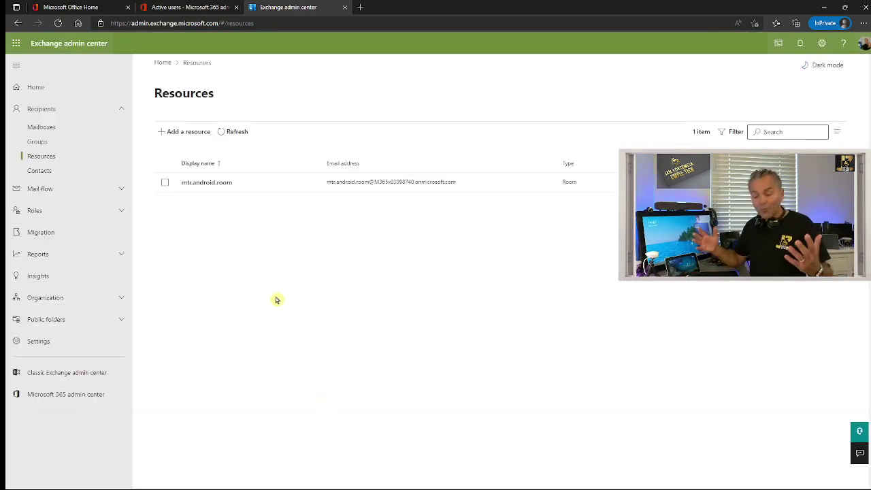
key(ctrl+plus)
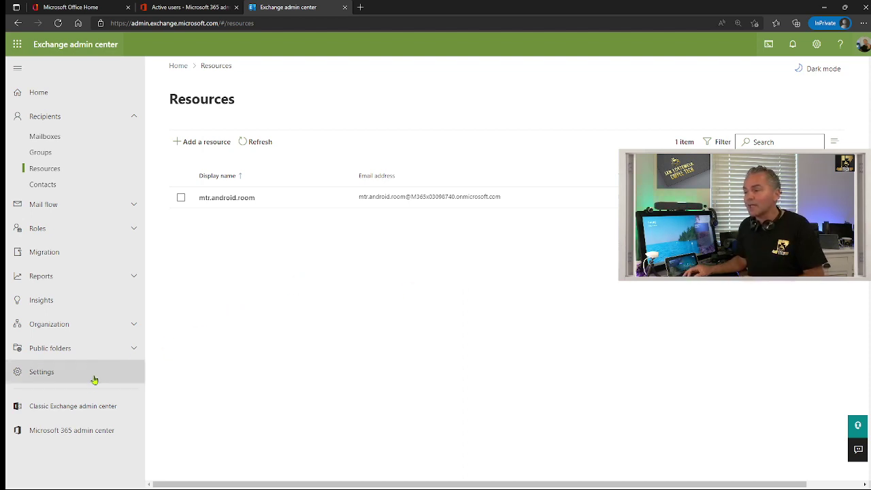
Open the classic Exchange admin center's hybrid page offering the Exchange Online PowerShell Module
click(58, 406)
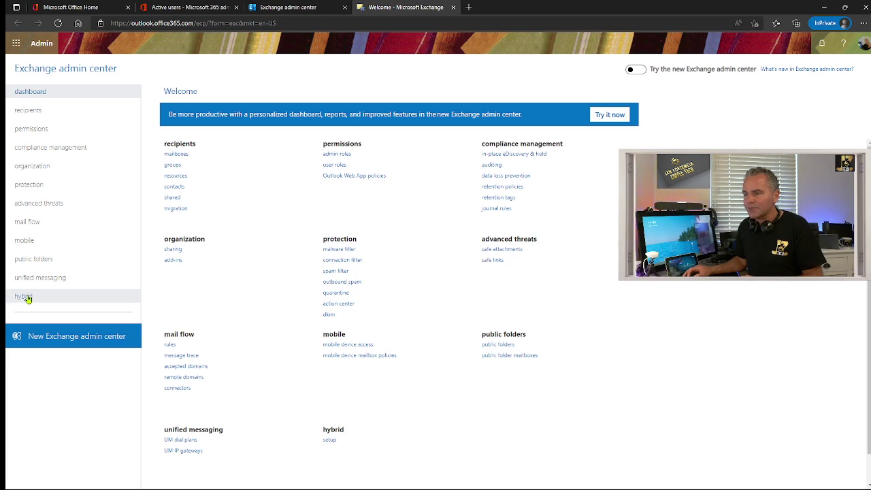
click(24, 296)
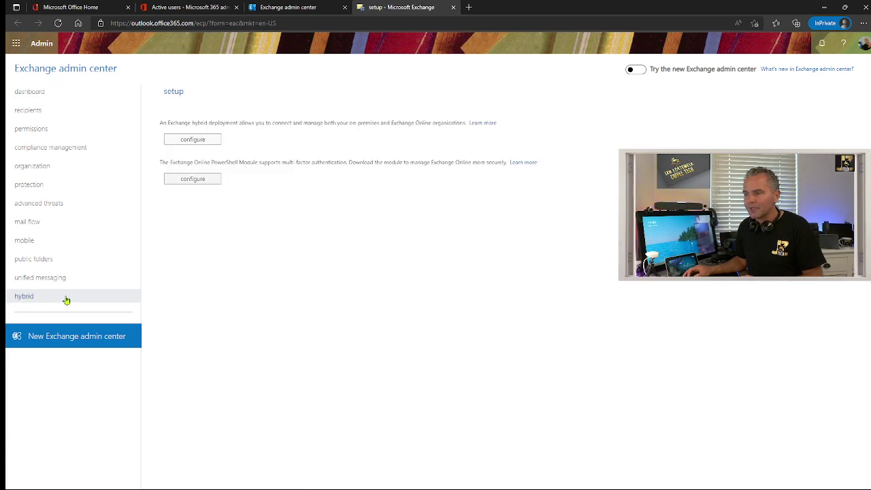
key(ctrl+plus)
click(228, 238)
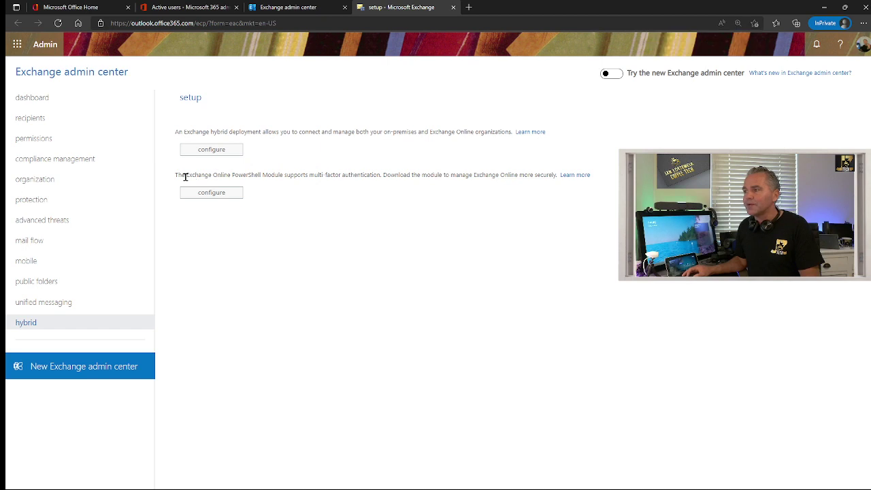
drag(185, 175, 309, 176)
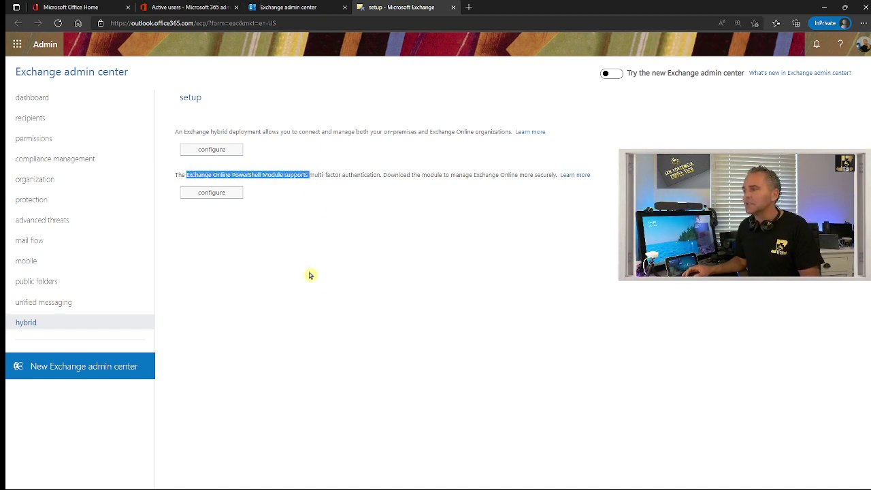
click(313, 274)
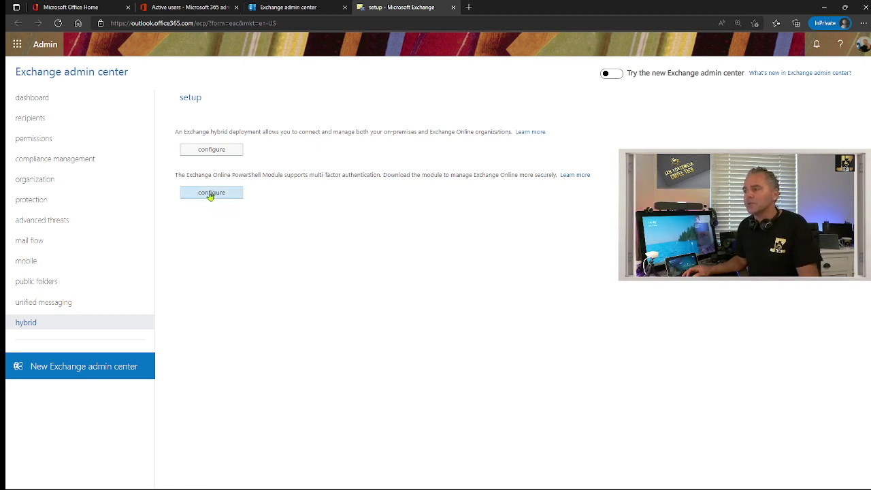
Launch the downloaded Exchange Online PowerShell module beside the meeting-policy-commands.txt notes
click(211, 194)
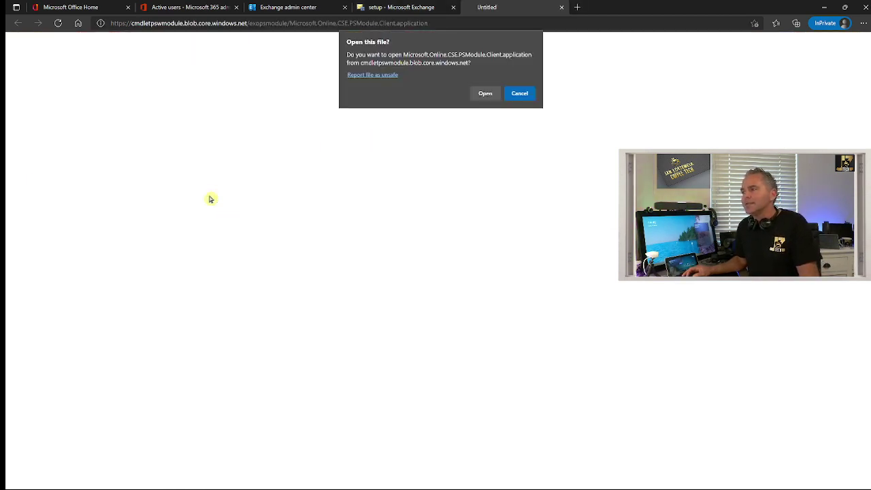
click(483, 95)
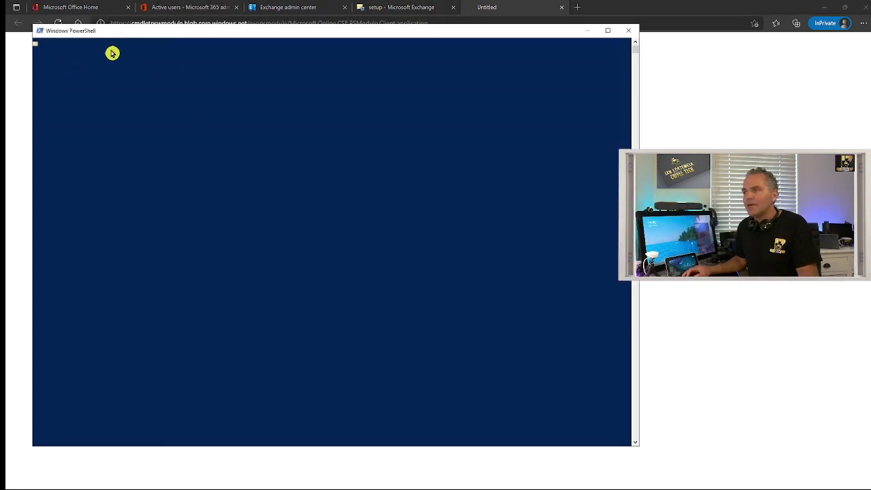
drag(80, 34, 114, 39)
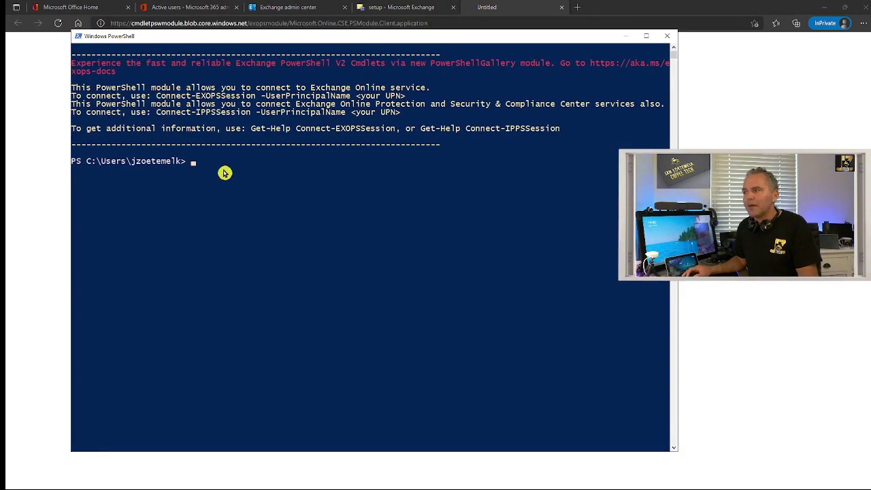
drag(187, 41, 193, 63)
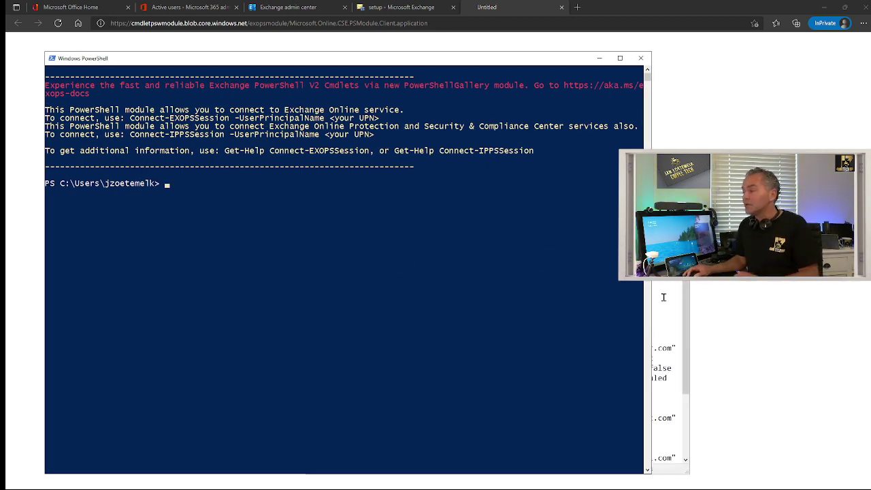
click(665, 308)
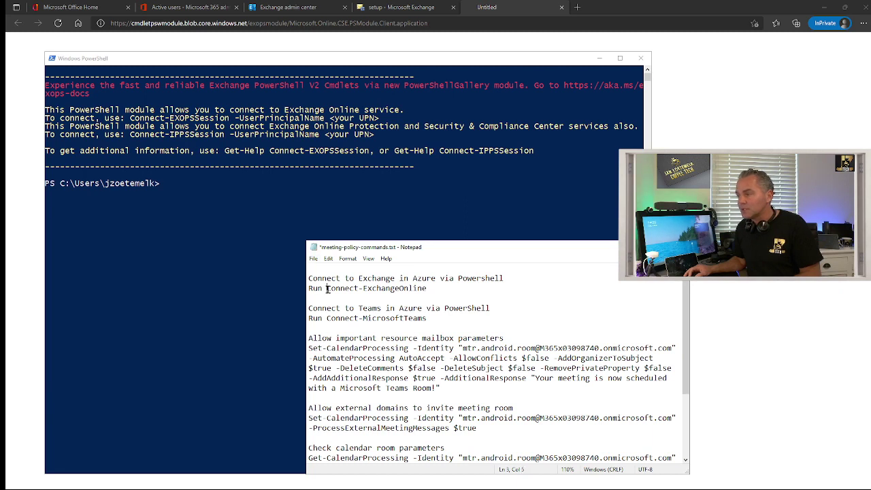
Run Connect-ExchangeOnline from the notes in PowerShell and sign in with the admin password
drag(326, 289, 423, 291)
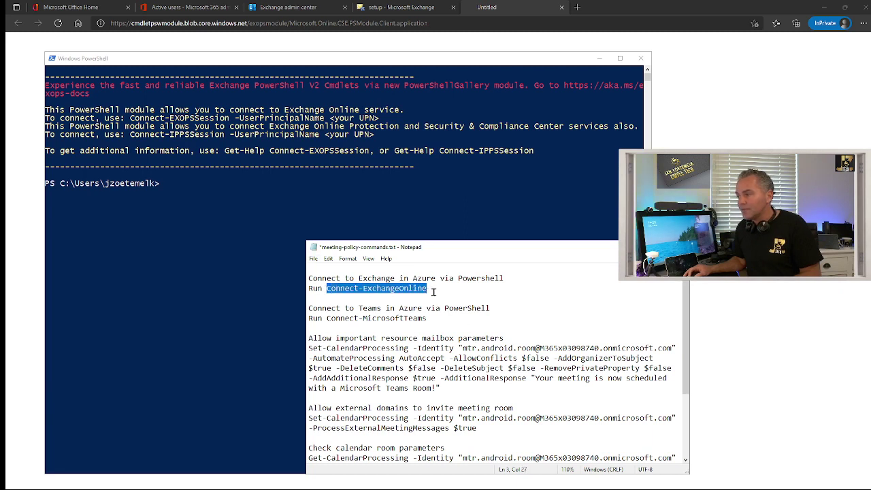
click(240, 206)
right_click(240, 206)
key(Return)
text(•••••)
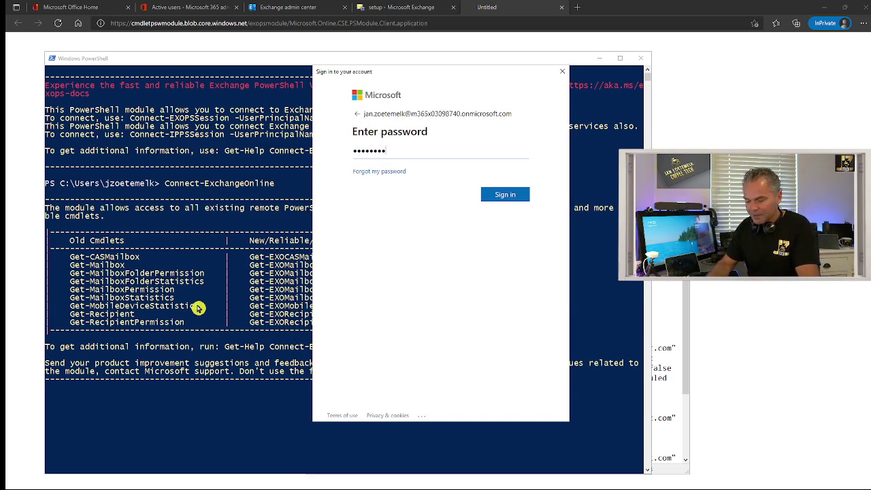
text(•••••)
key(Return)
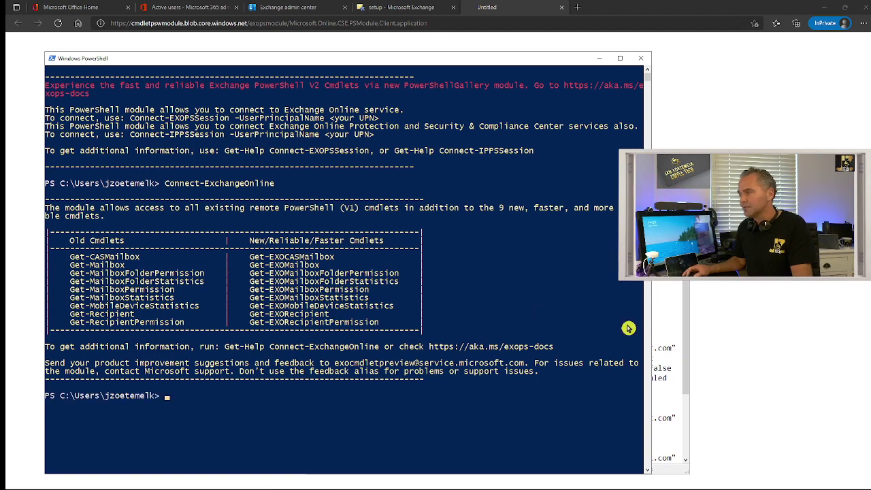
scroll(436, 341, down, 6)
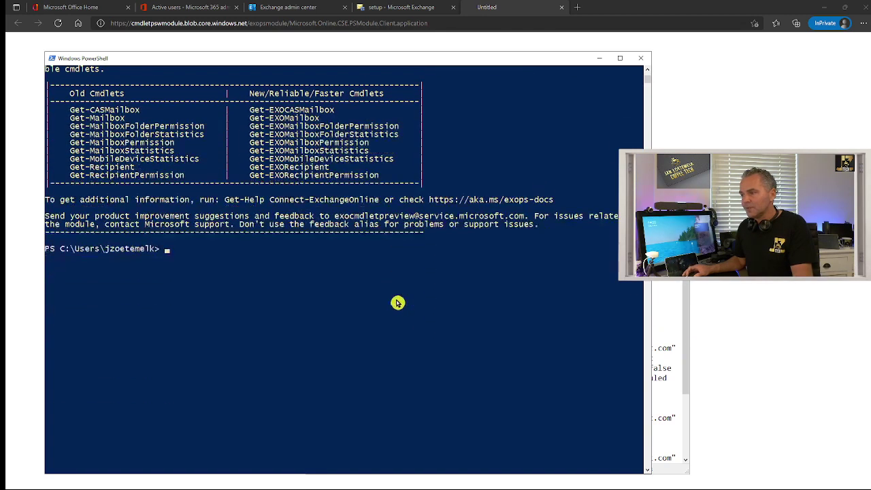
click(672, 314)
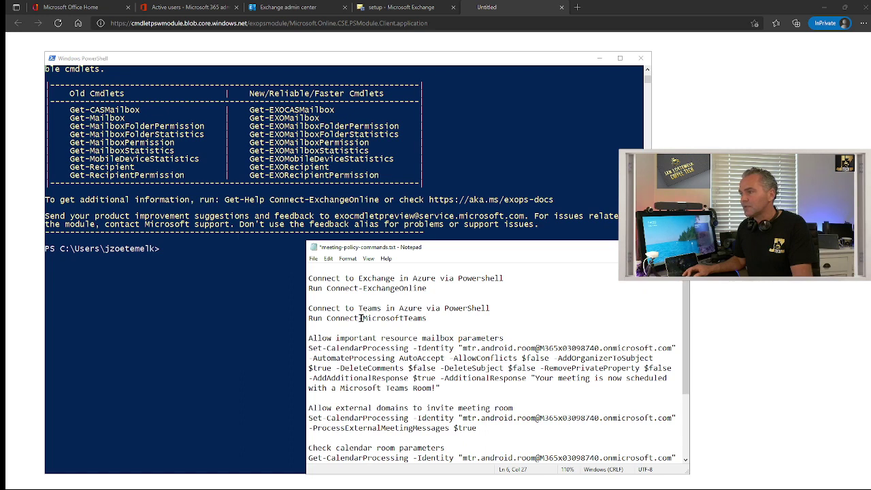
Paste and run Connect-MicrosoftTeams in PowerShell, connecting to AzureCloud with the tenant ID shown
drag(327, 318, 425, 318)
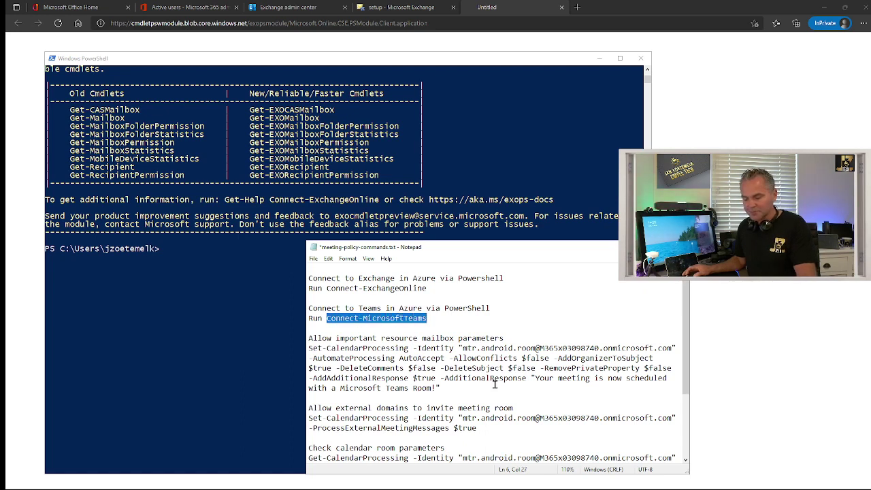
click(215, 274)
right_click(216, 274)
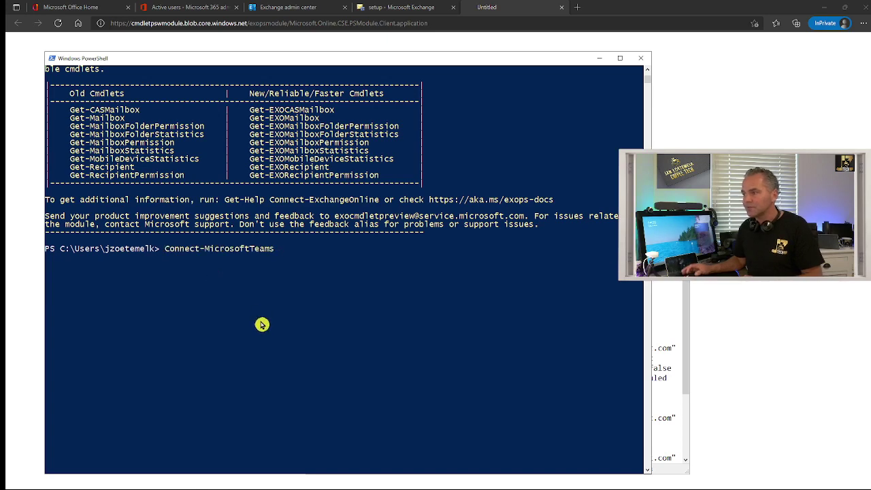
key(Return)
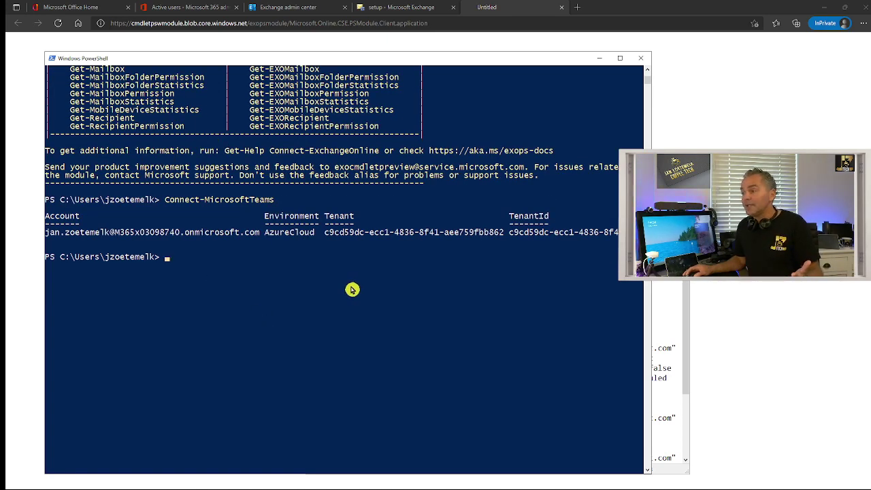
scroll(351, 290, down, 1)
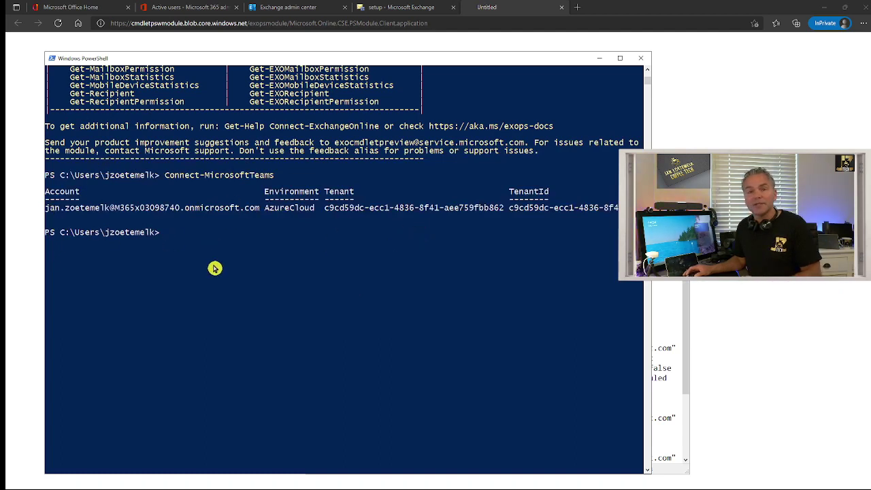
scroll(215, 267, down, 1)
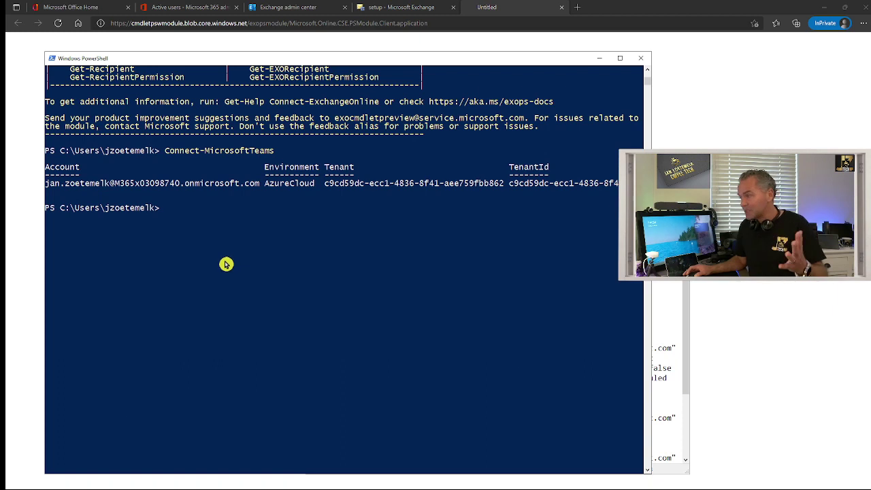
click(661, 301)
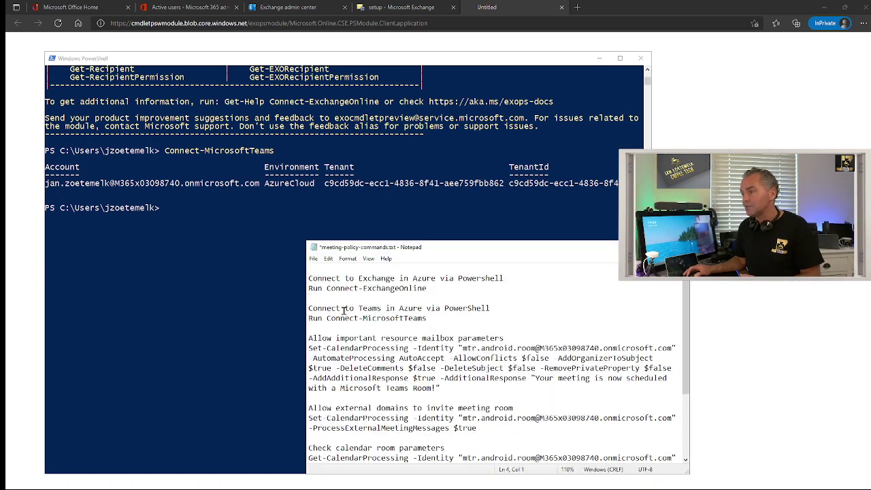
Paste the Set-CalendarProcessing AutoAccept command for mtr.android.room at the PowerShell prompt
scroll(427, 351, down, 1)
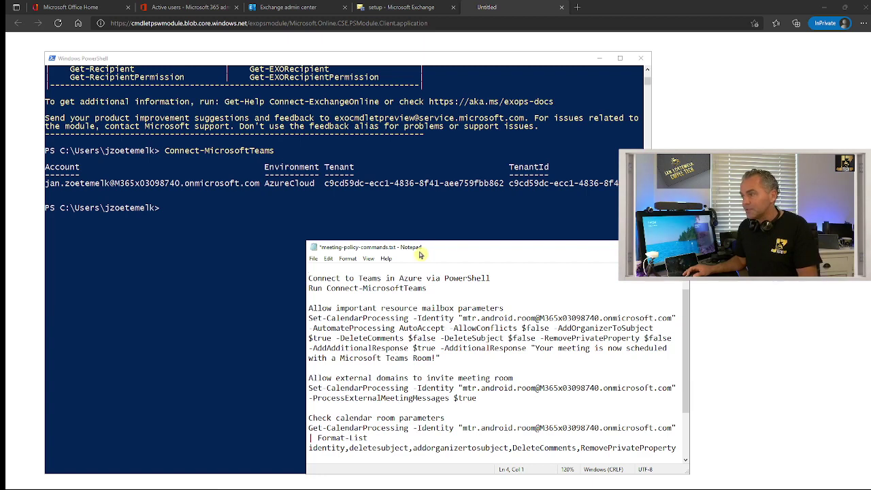
drag(420, 254, 341, 251)
scroll(310, 327, up, 2)
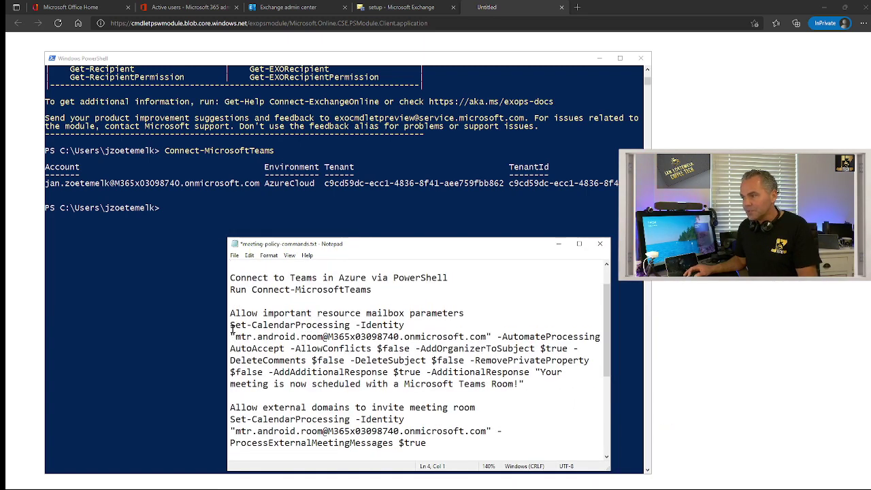
drag(231, 325, 525, 382)
key(ctrl+c)
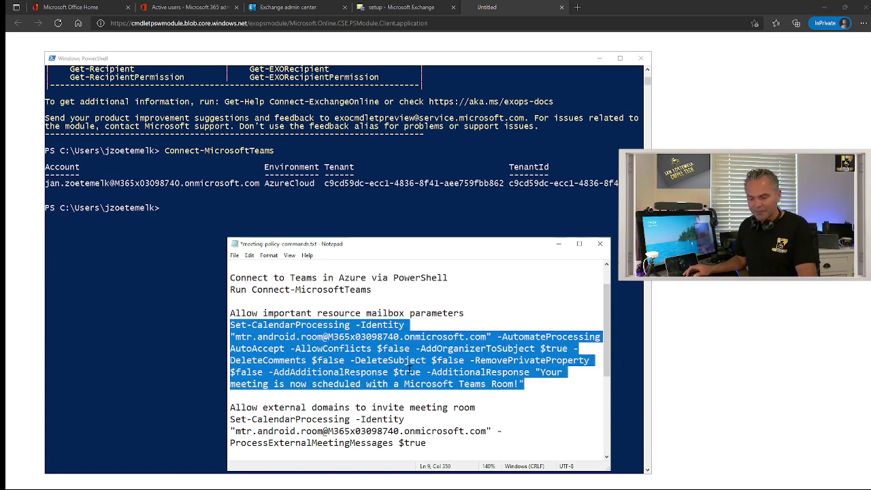
click(184, 243)
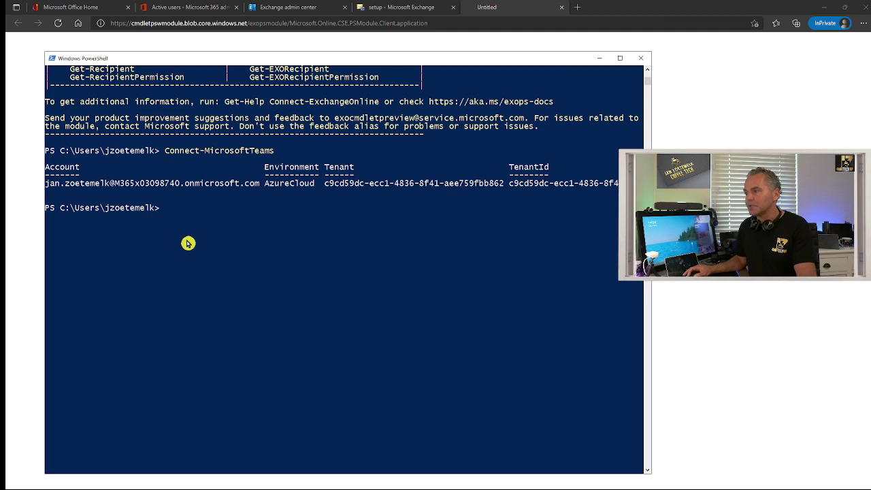
right_click(188, 243)
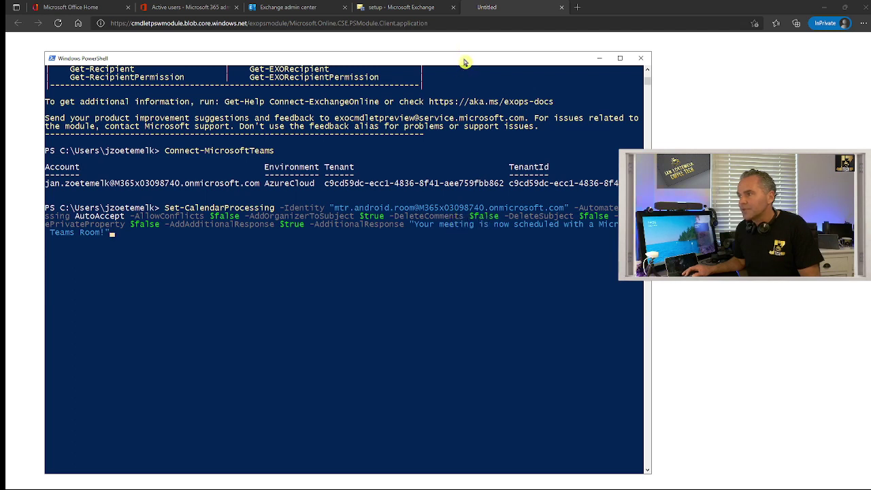
Reposition the PowerShell console and run the AutoAccept calendar processing command
drag(464, 63, 442, 66)
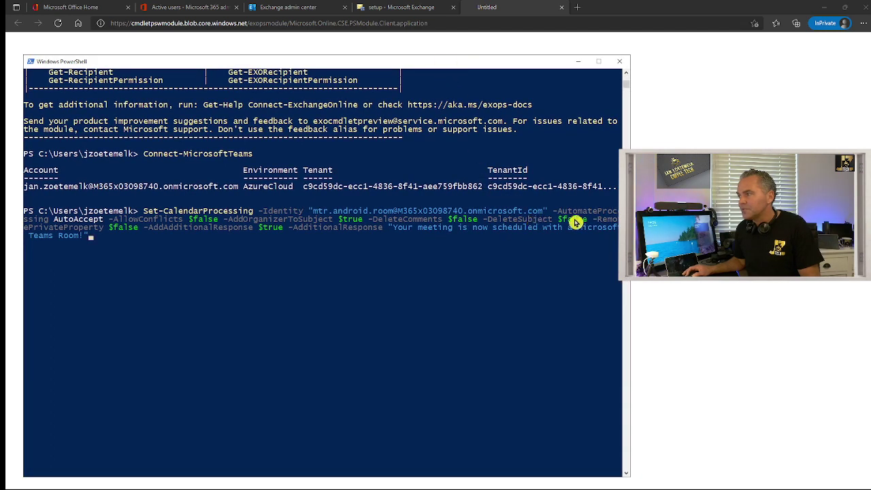
drag(274, 65, 285, 66)
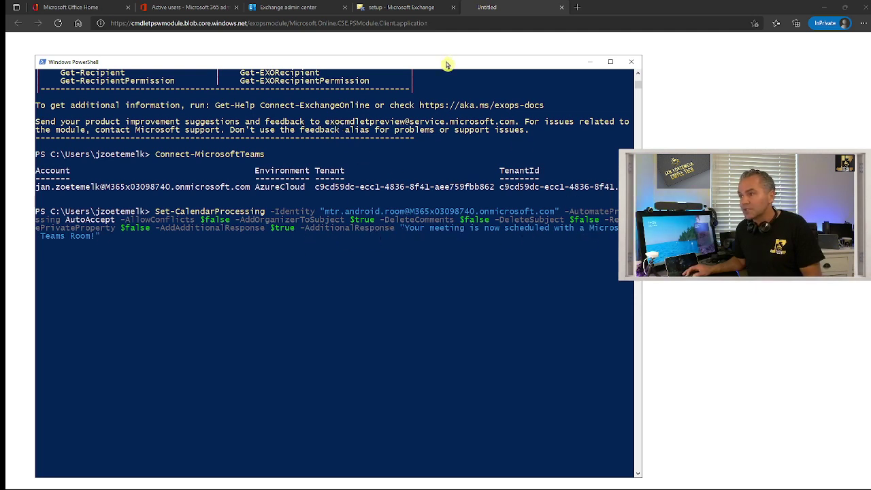
drag(446, 64, 432, 66)
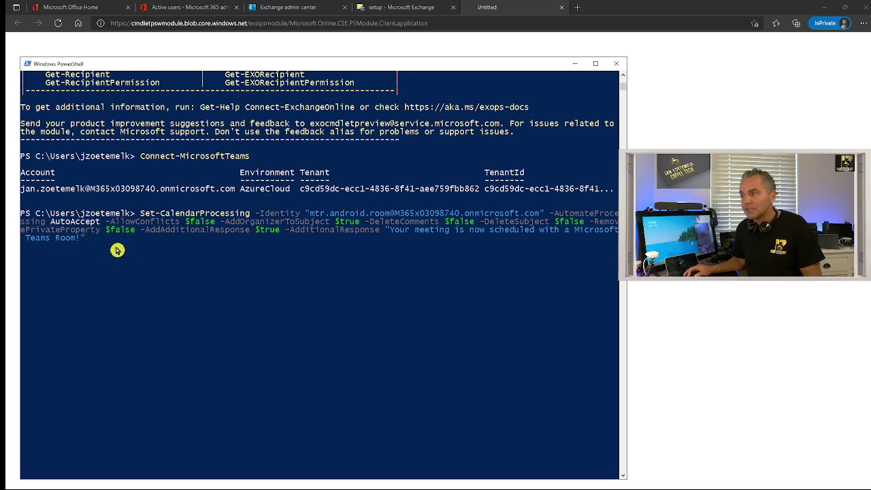
drag(402, 66, 359, 113)
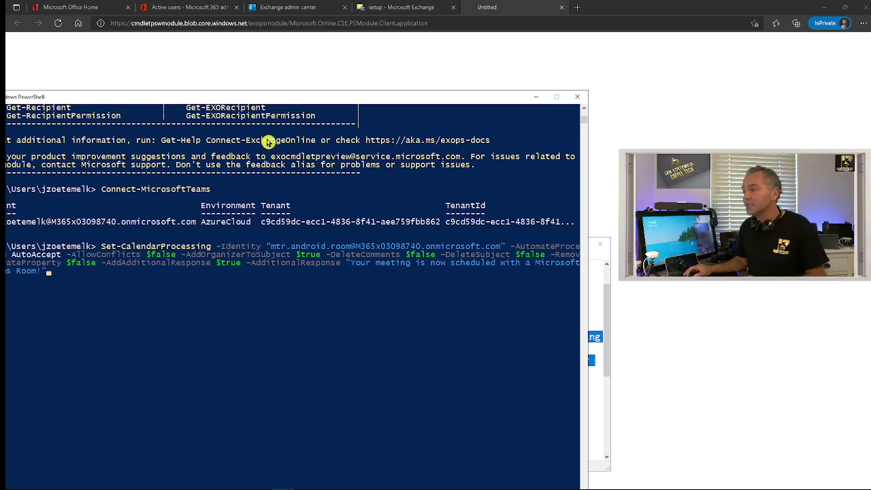
drag(263, 101, 291, 100)
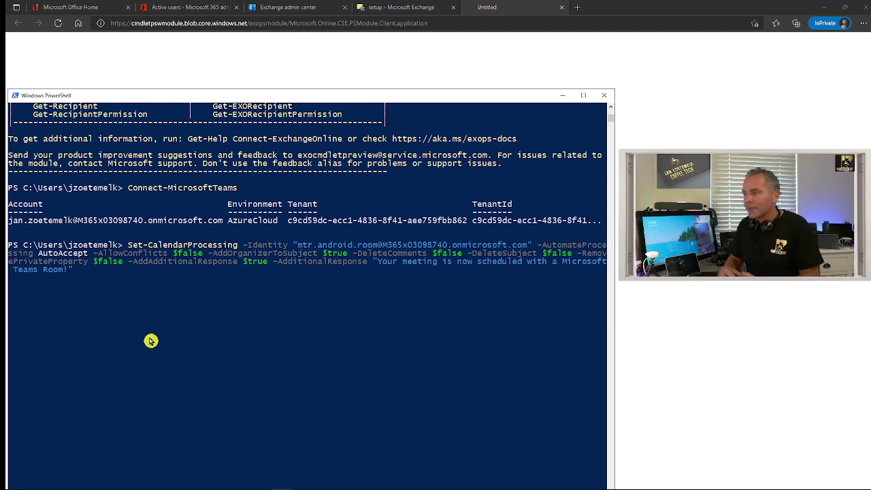
drag(222, 98, 220, 59)
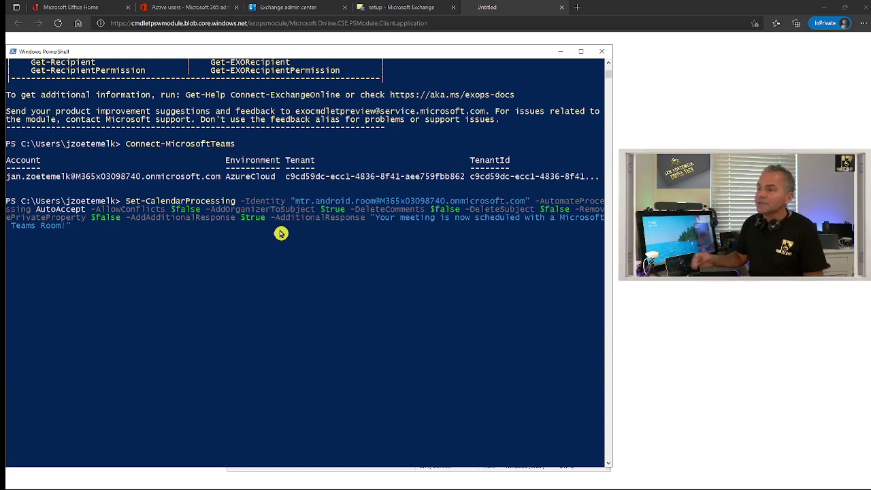
key(alt+Tab)
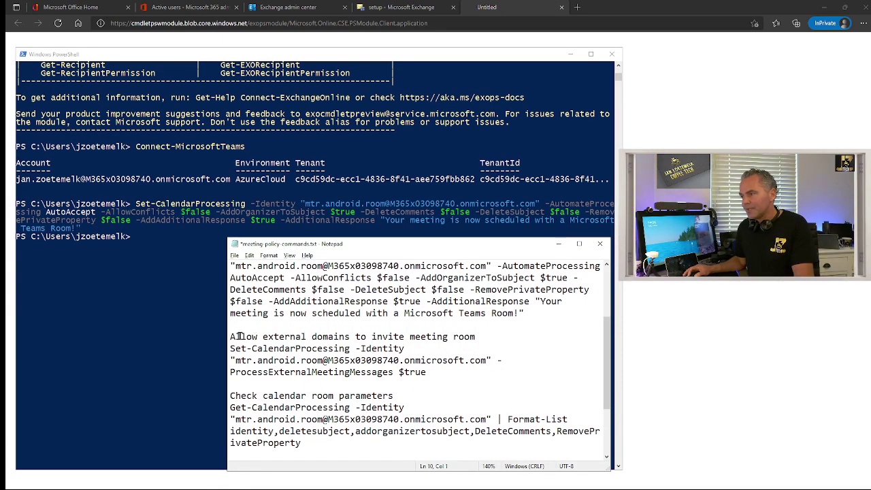
Run Set-CalendarProcessing -ProcessExternalMeetingMessages $true for mtr.android.room in PowerShell
drag(230, 336, 491, 336)
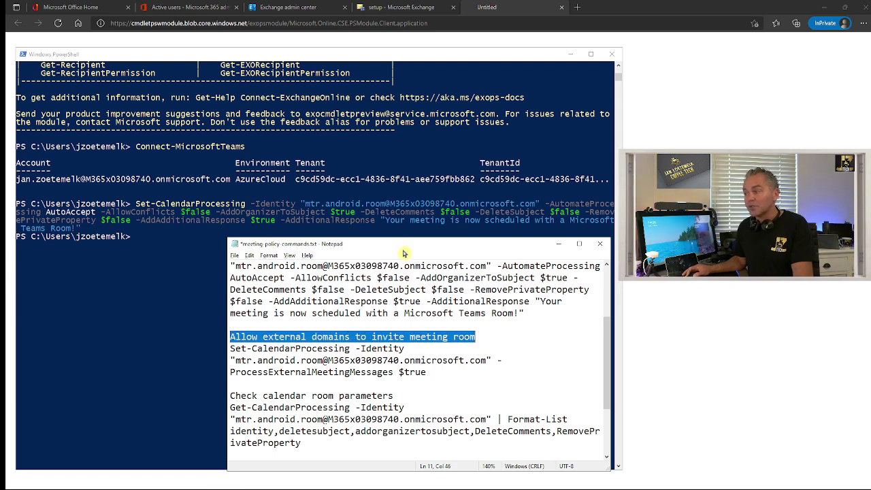
drag(405, 245, 347, 253)
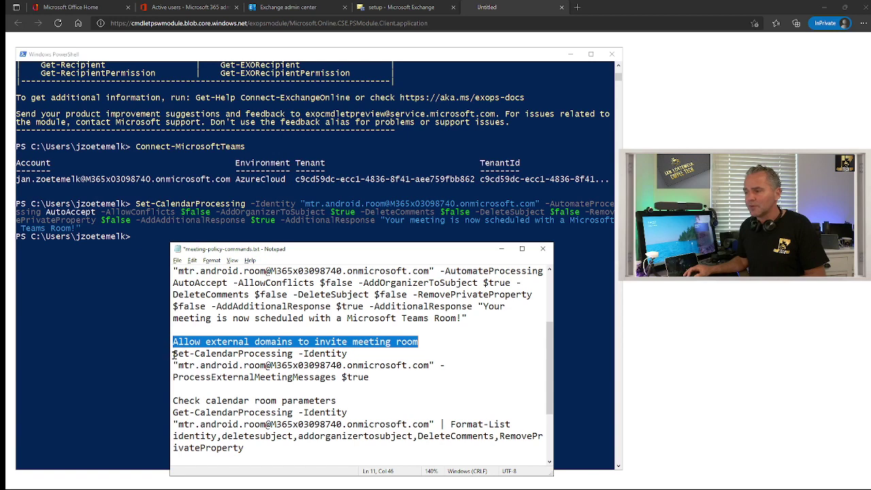
drag(172, 353, 393, 377)
key(ctrl+c)
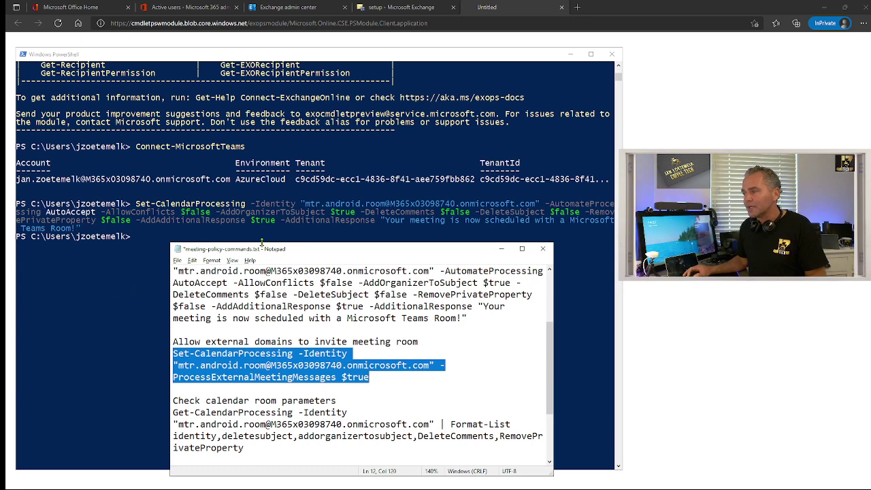
drag(266, 250, 385, 253)
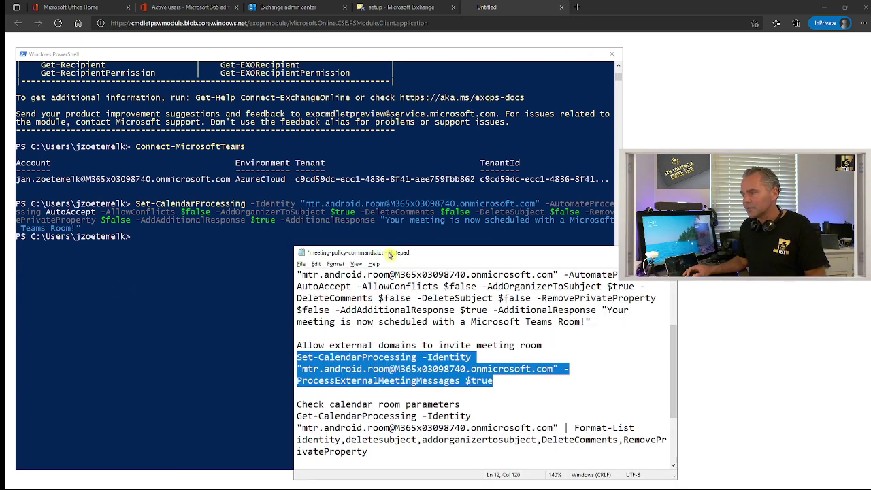
click(215, 311)
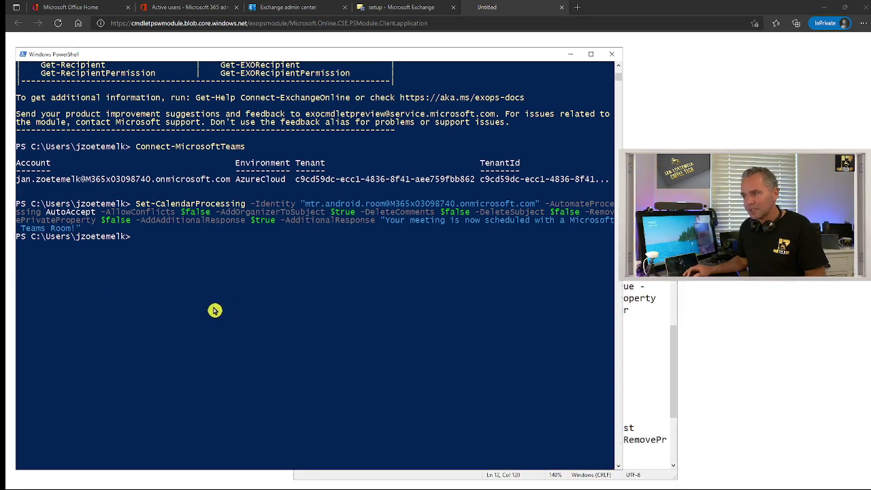
right_click(175, 259)
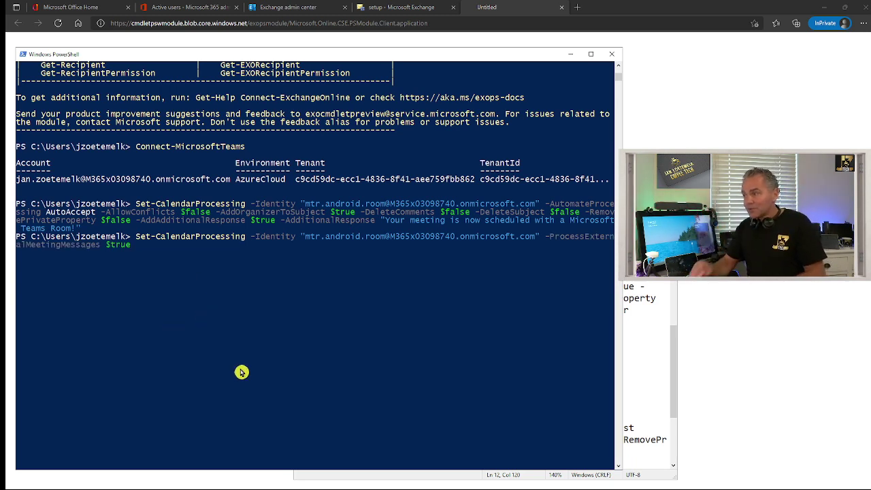
key(Return)
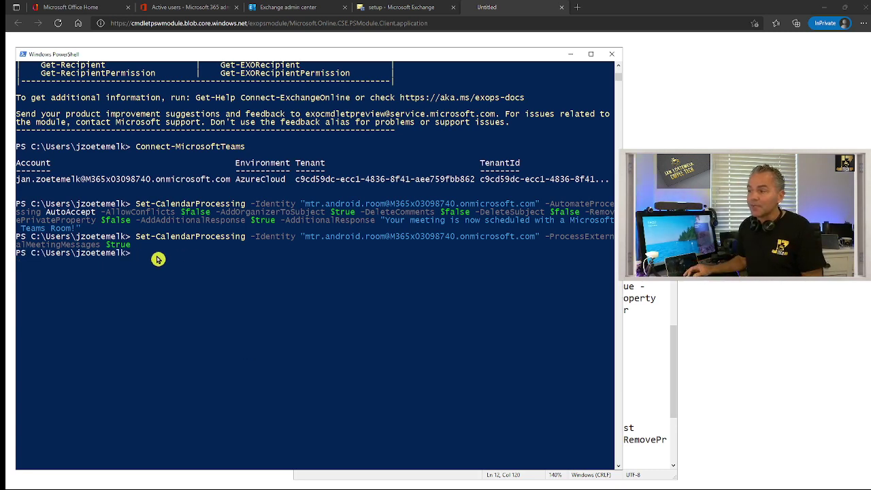
Run Get-CalendarProcessing from the notes for mtr.android.room to list its calendar processing settings
click(653, 348)
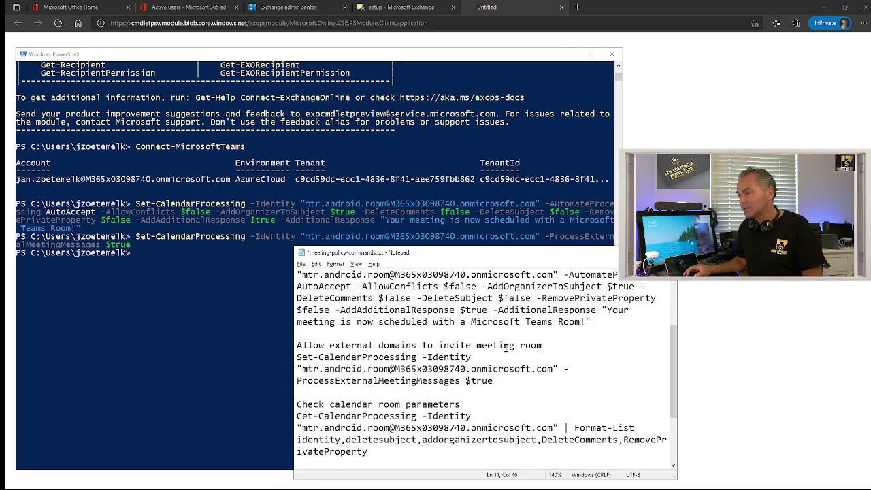
scroll(430, 340, down, 2)
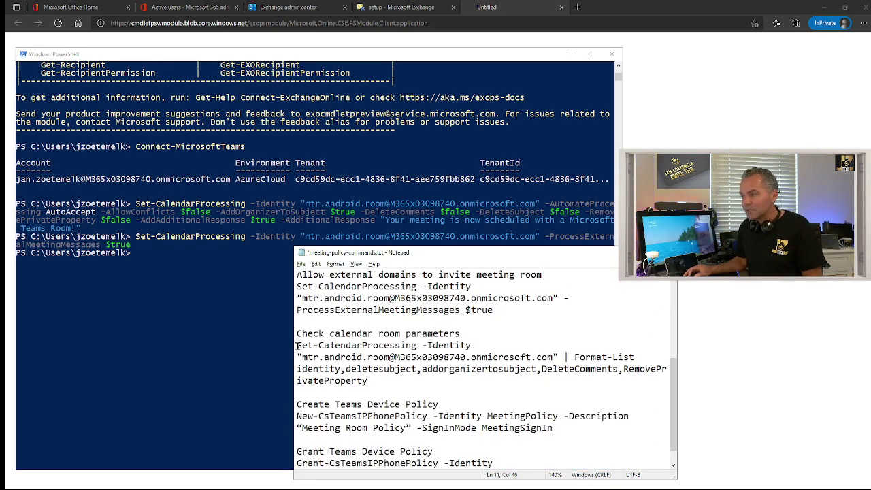
drag(296, 346, 368, 381)
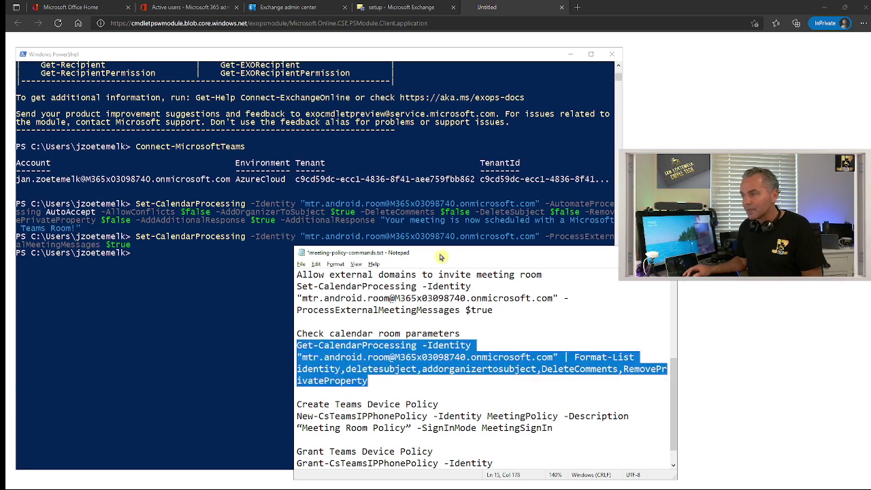
drag(440, 256, 345, 290)
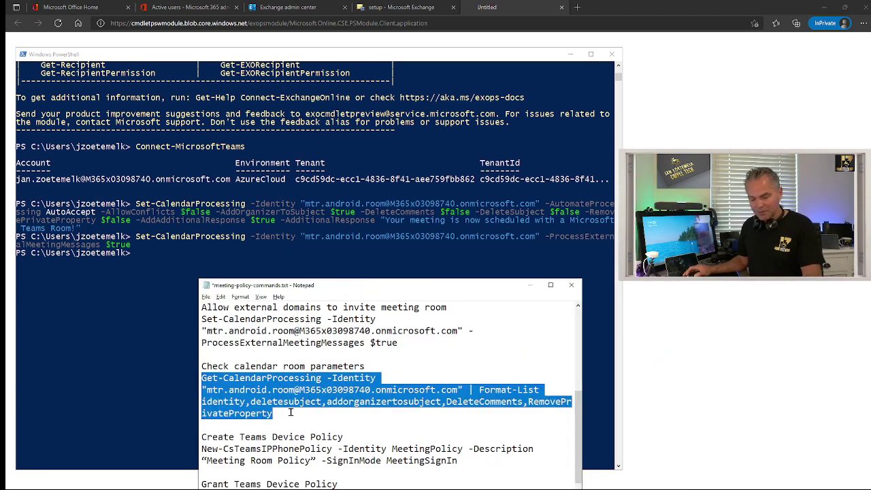
key(ctrl+c)
click(160, 298)
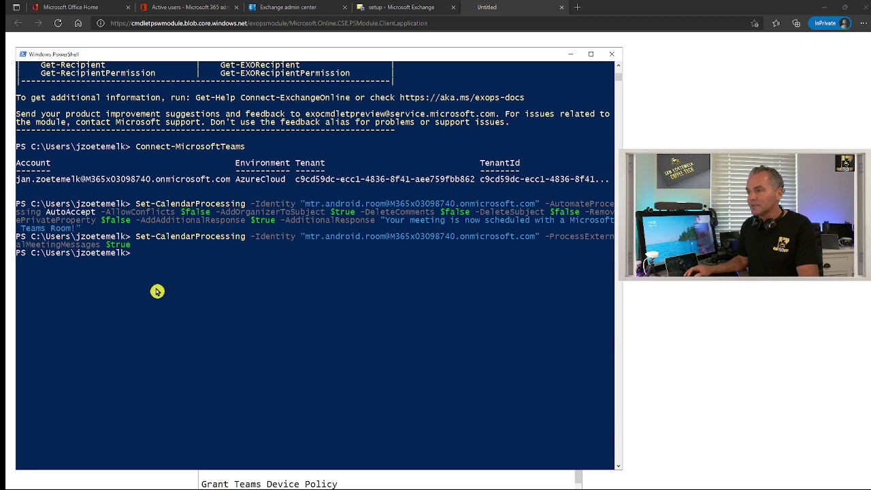
right_click(157, 292)
key(Return)
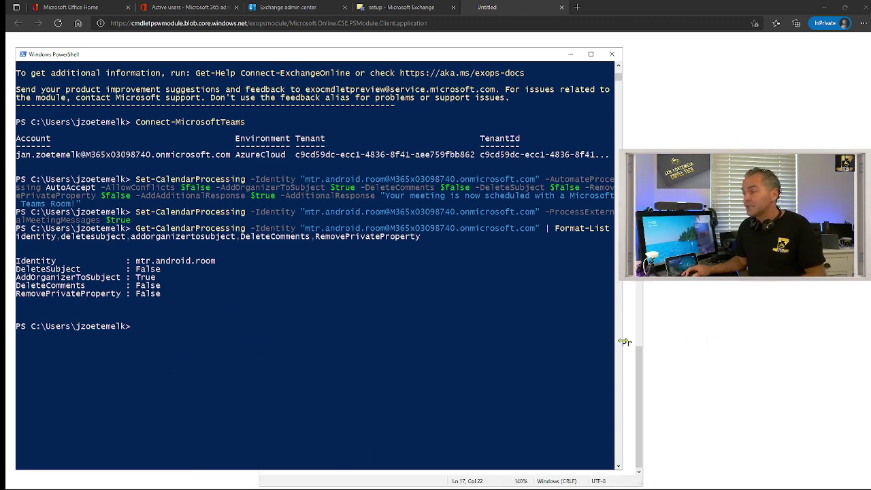
click(626, 343)
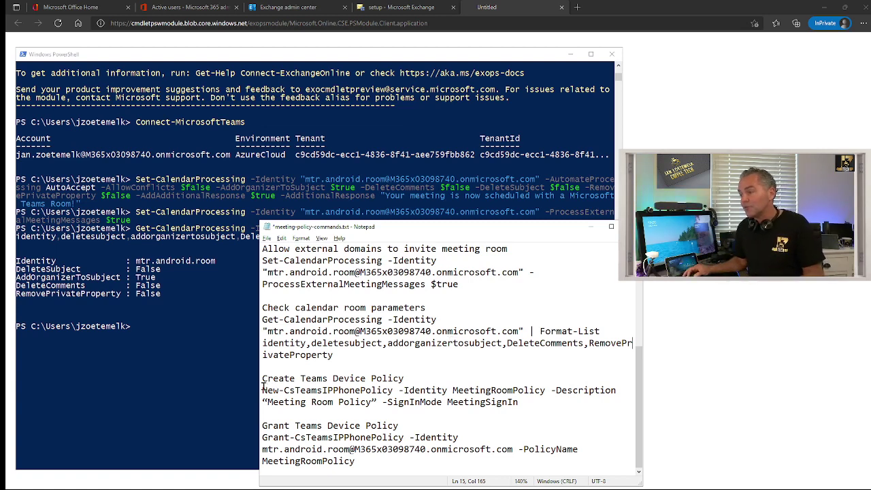
Run New-CsTeamsIPPhonePolicy to create MeetingRoomPolicy with SignInMode MeetingSignIn
drag(262, 394, 522, 404)
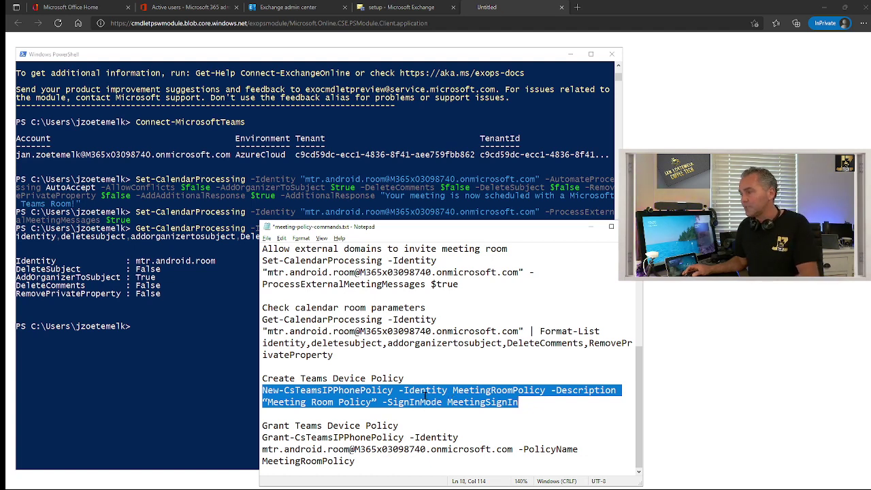
click(178, 354)
right_click(178, 355)
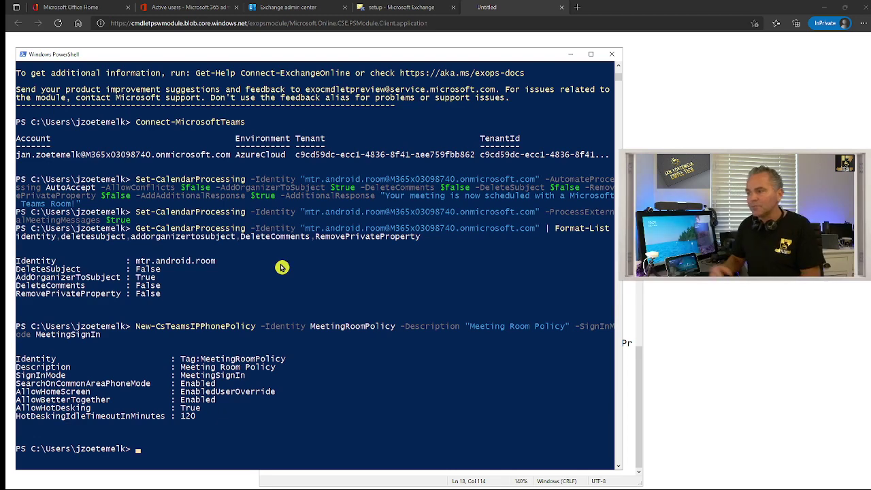
scroll(278, 276, down, 3)
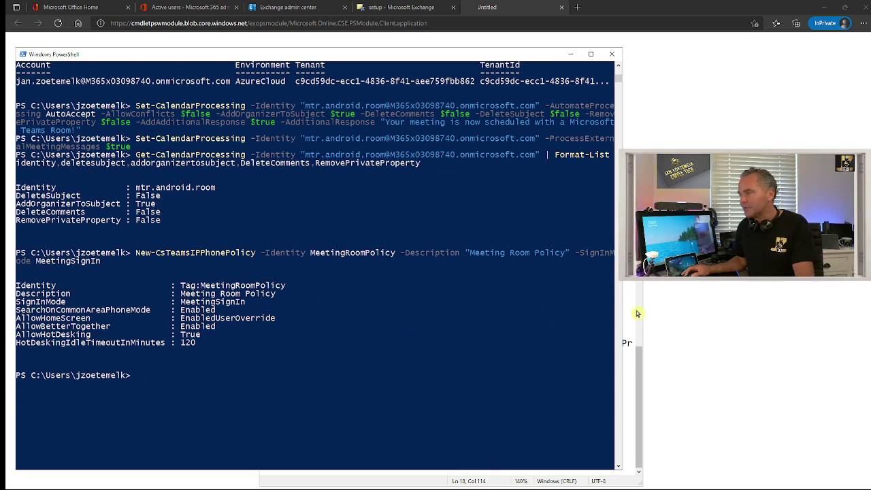
click(628, 309)
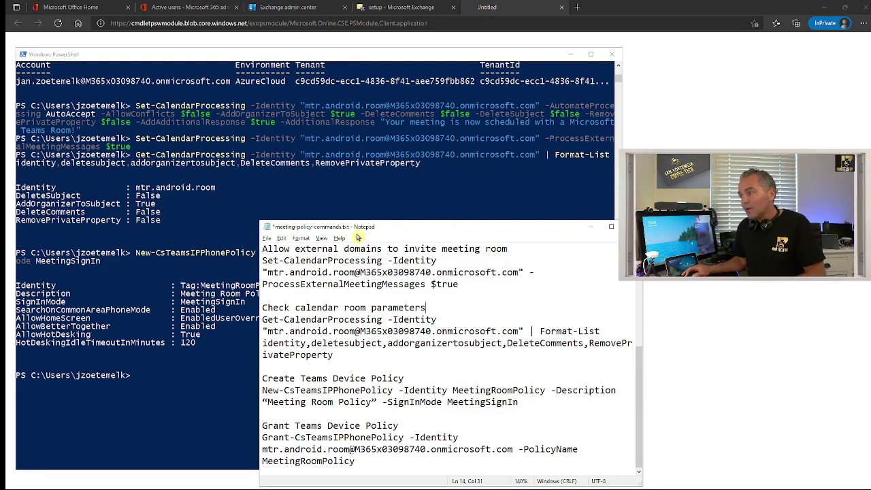
Enlarge the notes window, select the Grant-CsTeamsIPPhonePolicy command and return to PowerShell
drag(364, 223, 365, 194)
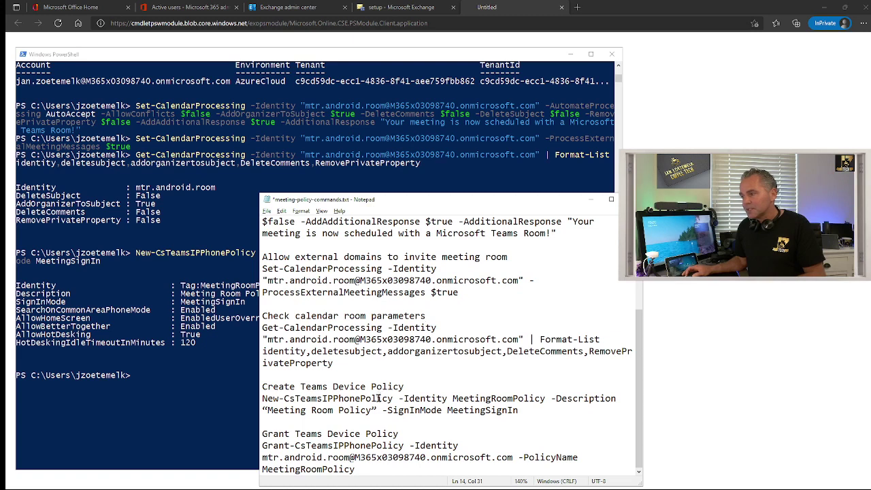
drag(263, 435, 368, 473)
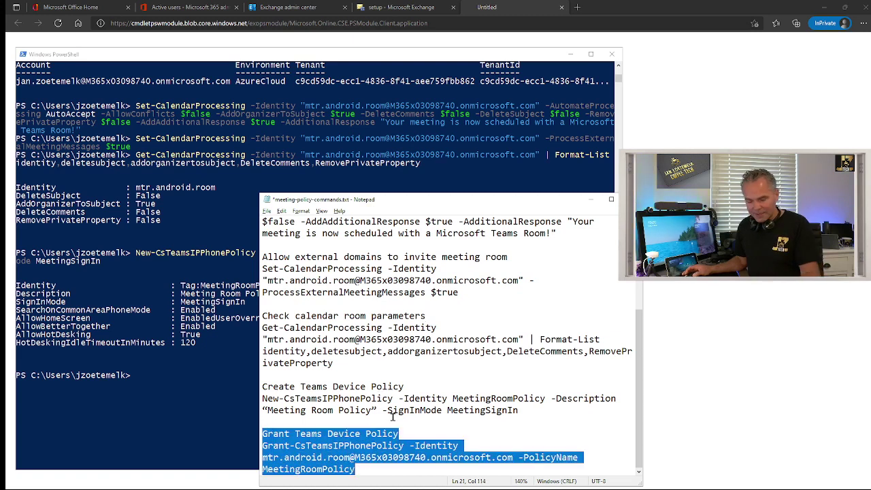
click(140, 382)
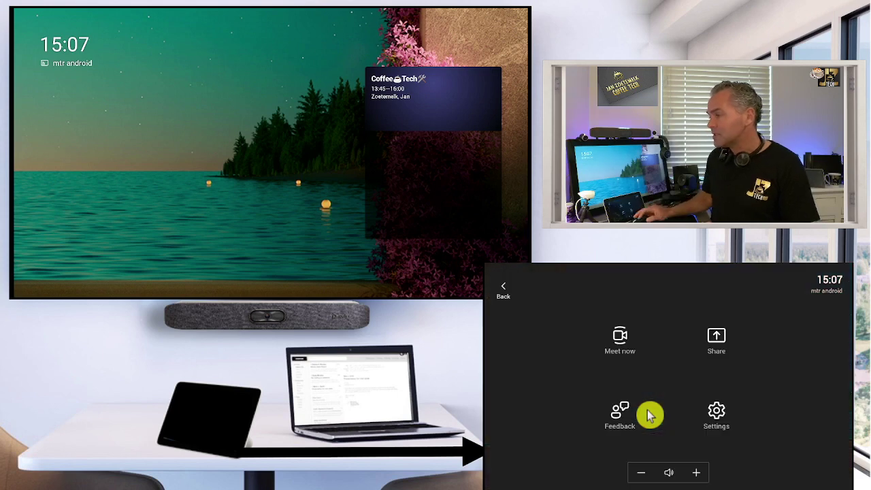
Browse the room's settings list on the touch console, then go back to the home screen
click(714, 427)
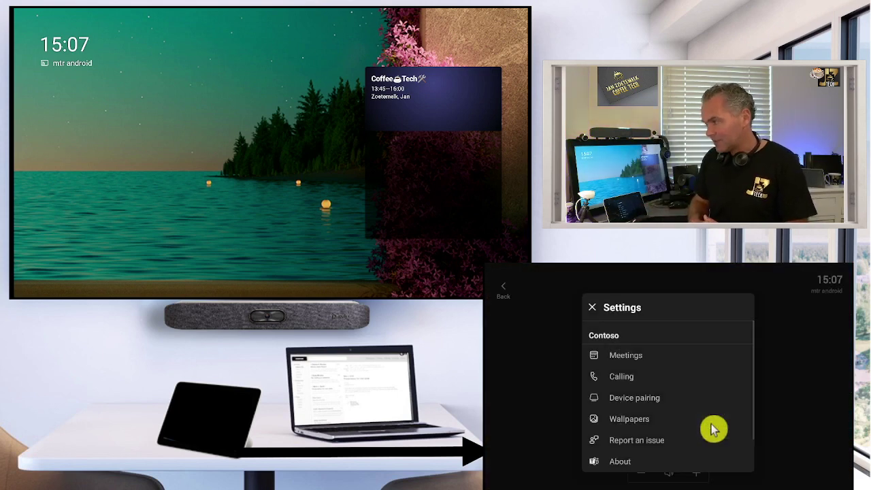
scroll(714, 427, down, 2)
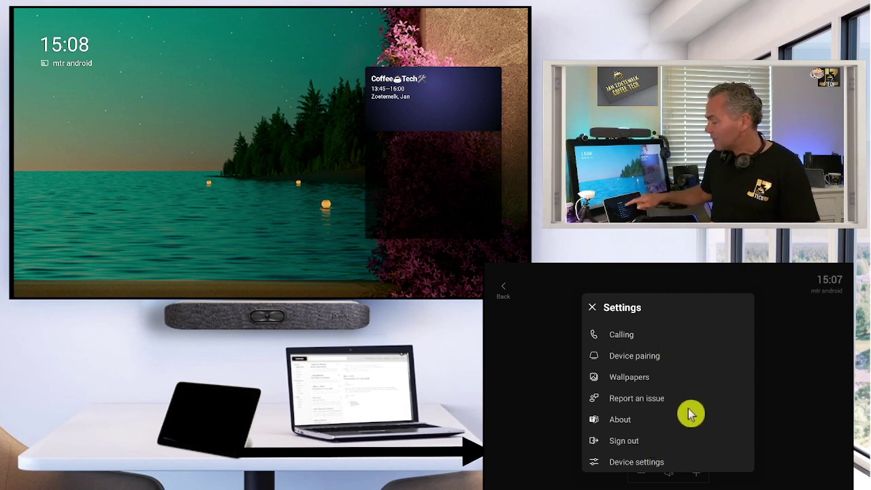
scroll(690, 414, up, 2)
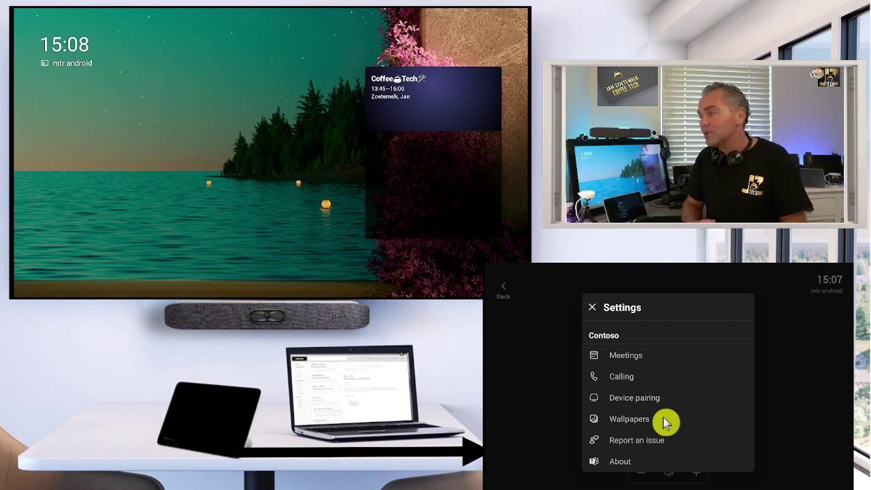
right_click(665, 423)
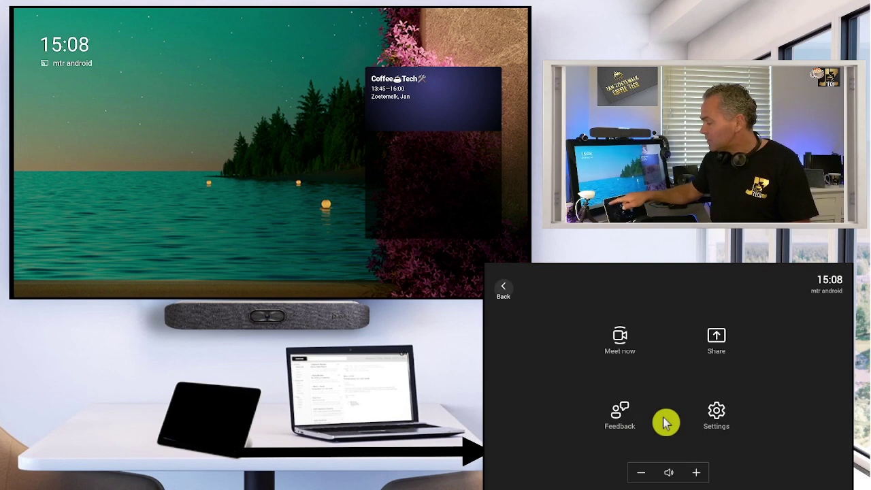
right_click(666, 422)
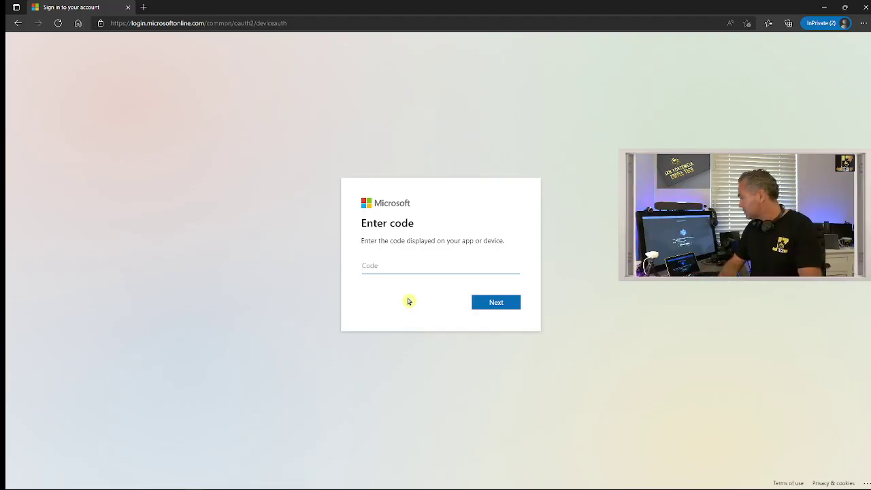
Enter the room's device sign-in code, then sign in with the room account email and password
text(d)
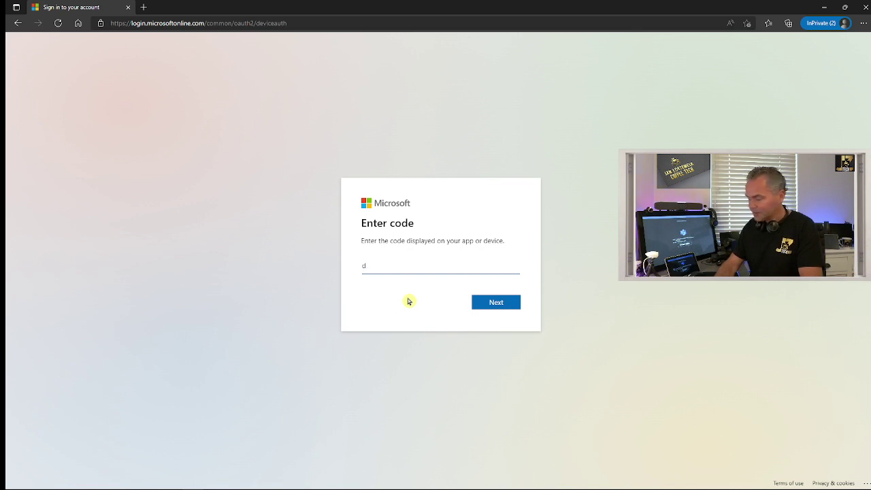
text(ps3h)
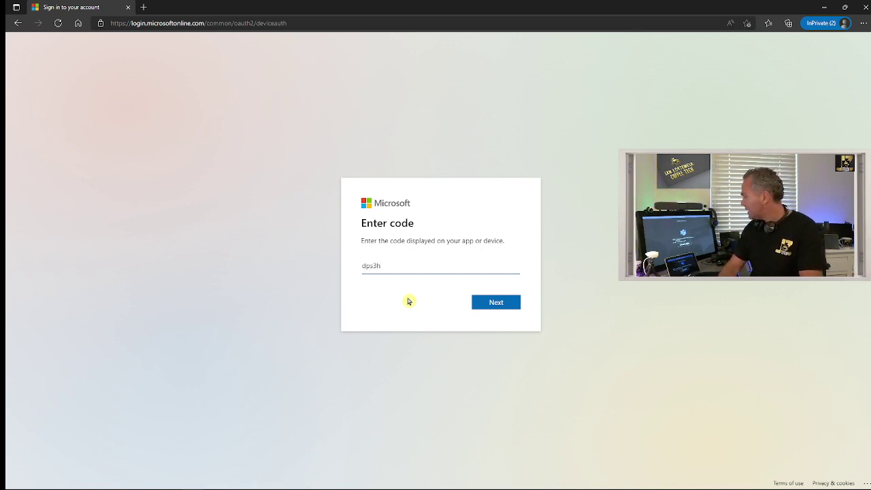
text(uxdm)
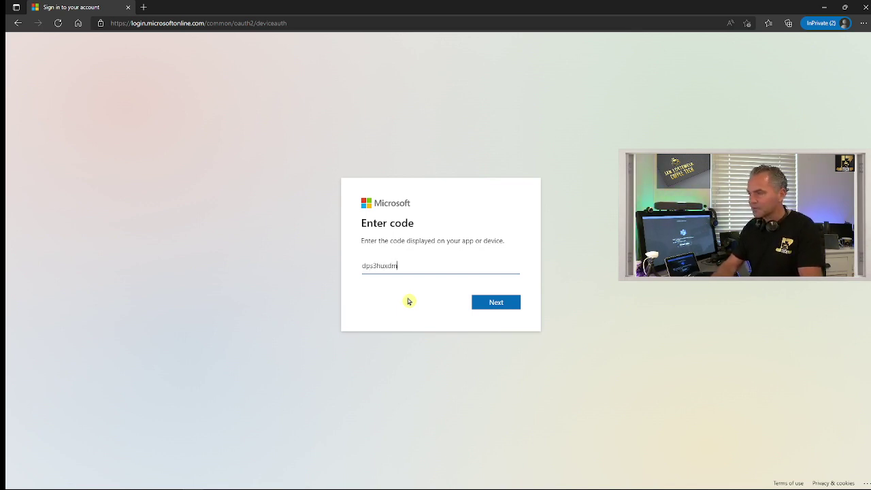
key(Return)
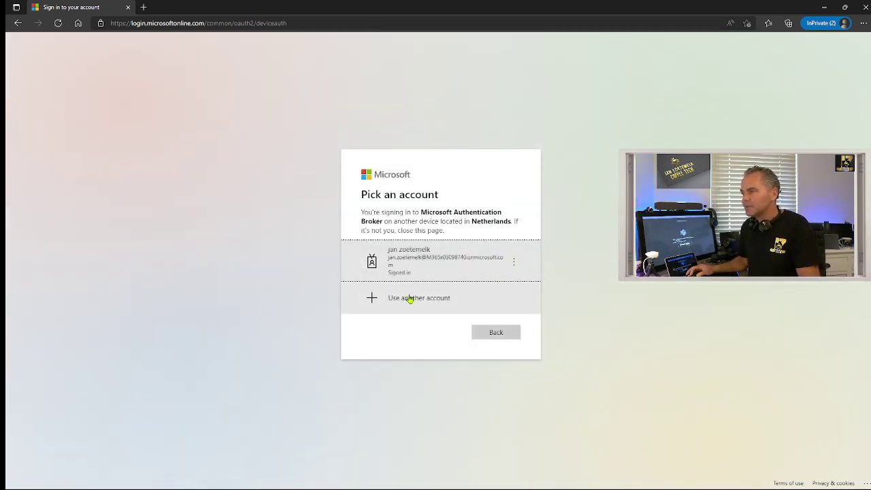
click(408, 297)
click(393, 244)
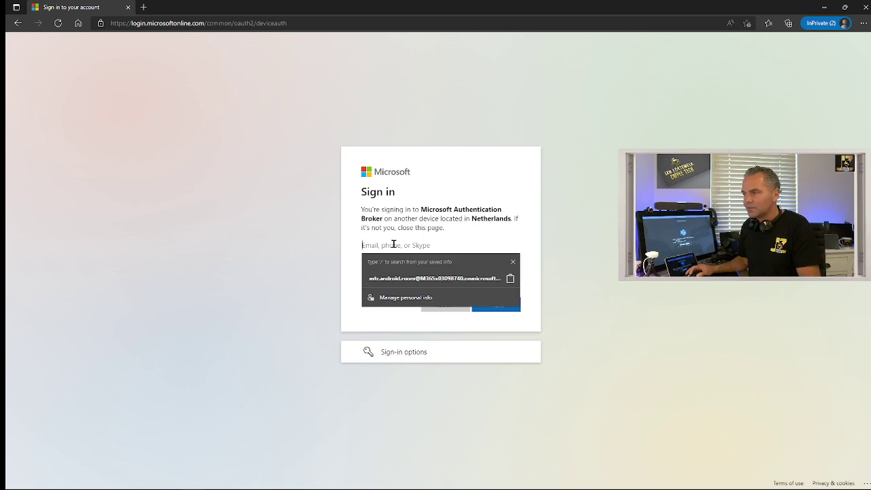
key(Down)
key(Return)
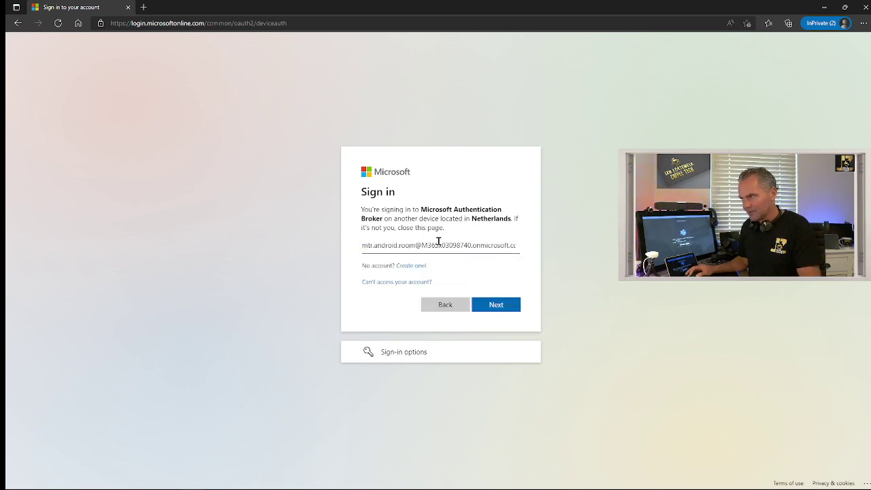
click(502, 312)
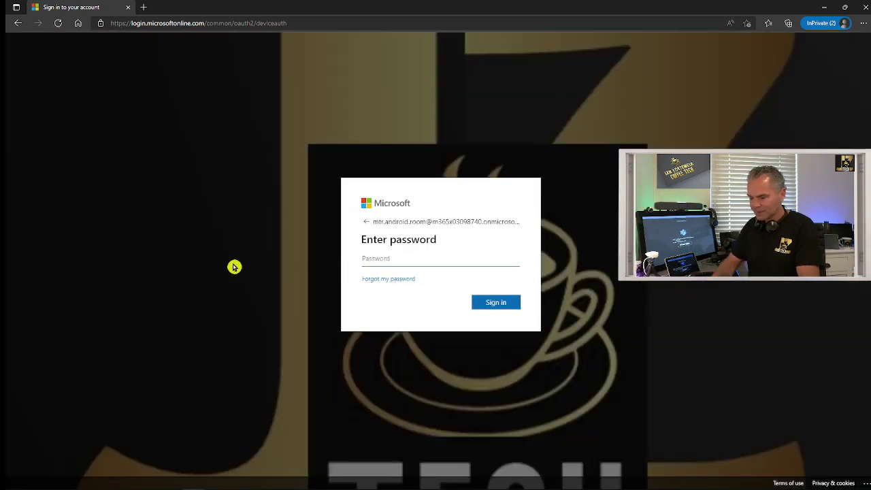
text(••••••••••)
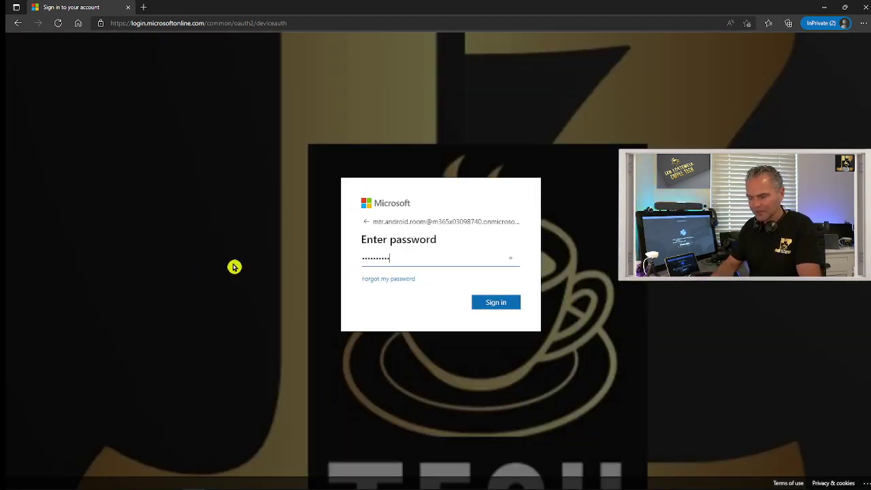
key(Return)
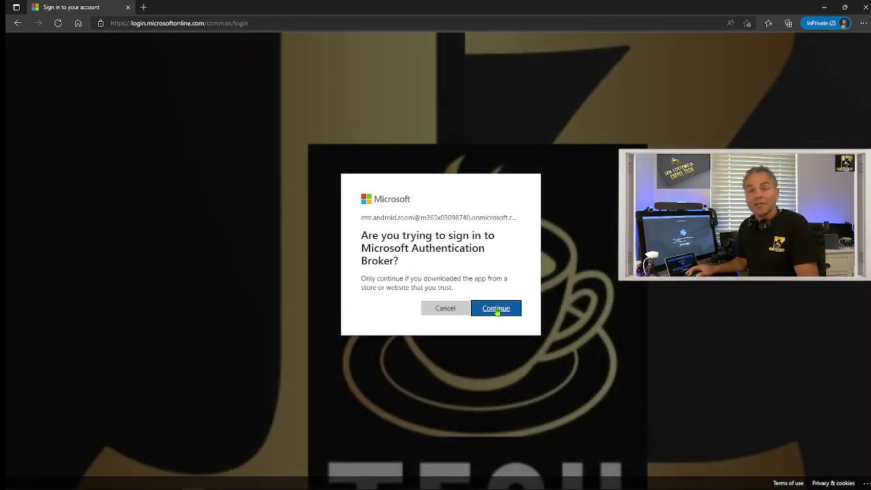
click(496, 308)
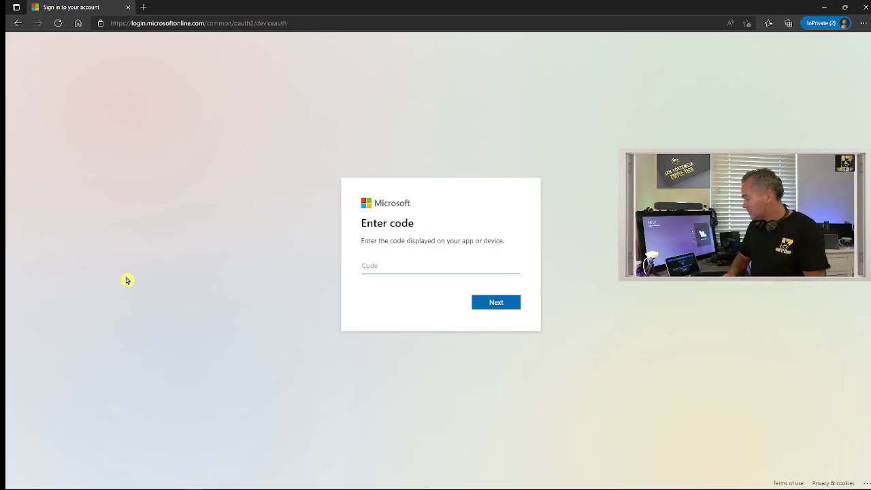
Pick the signed-in room account and confirm sign-in to Microsoft Authentication Broker
text(d)
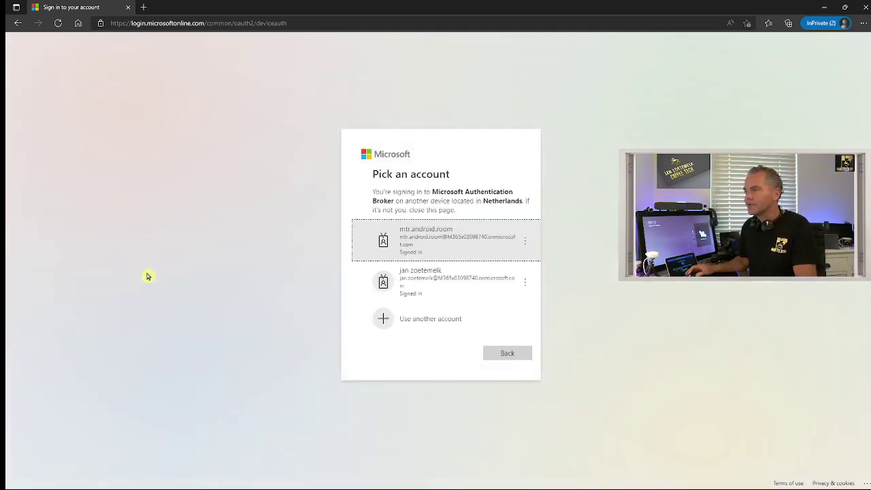
click(415, 239)
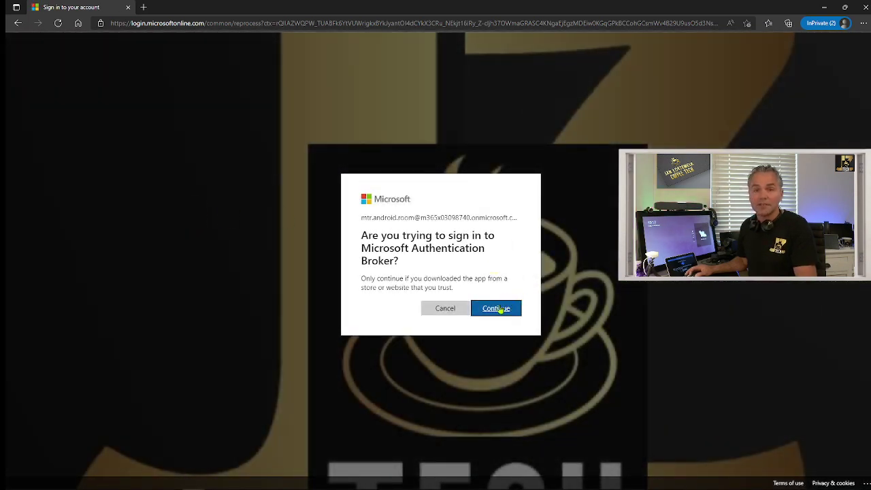
click(498, 309)
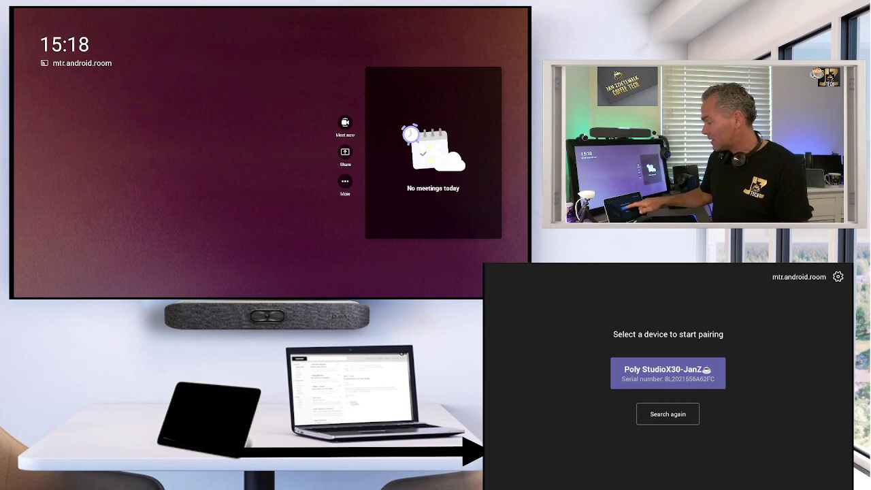
Pair the touch console with the Poly StudioX30 using the pairing code shown on the TV
click(667, 373)
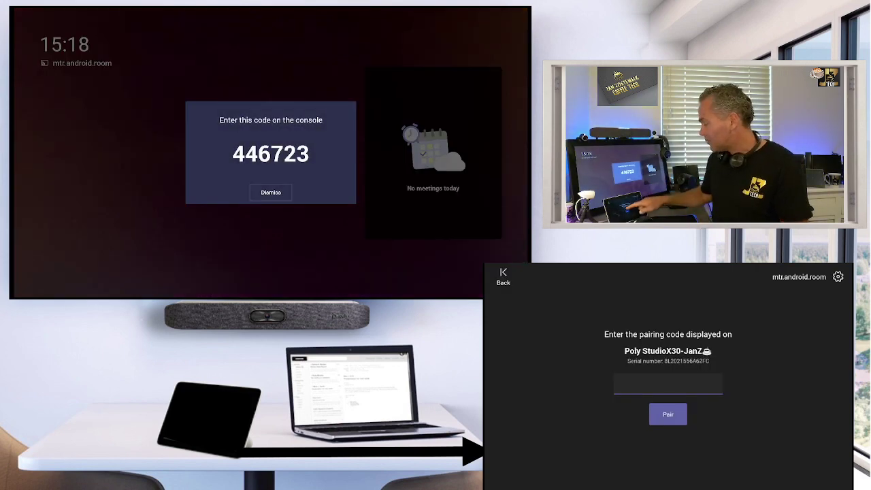
click(668, 383)
text(446723)
key(Return)
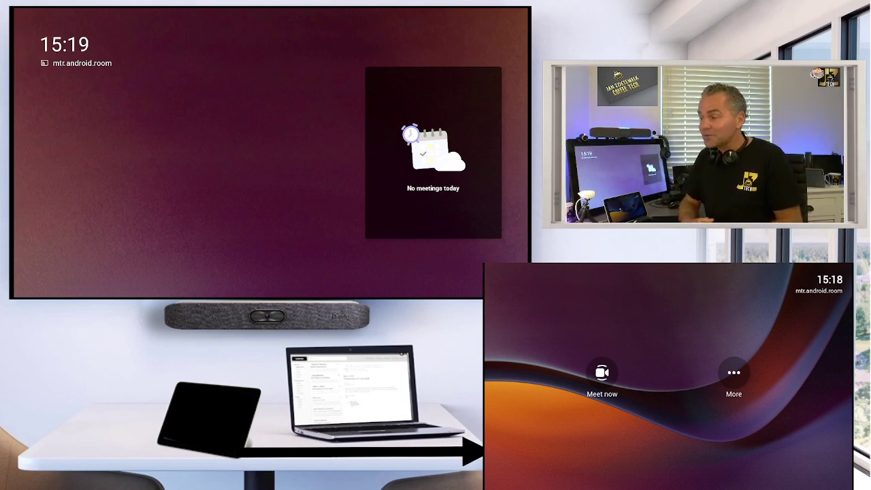
Go to the console's Device settings, glance at Accessibility, then request the password-protected Admin Settings
click(722, 403)
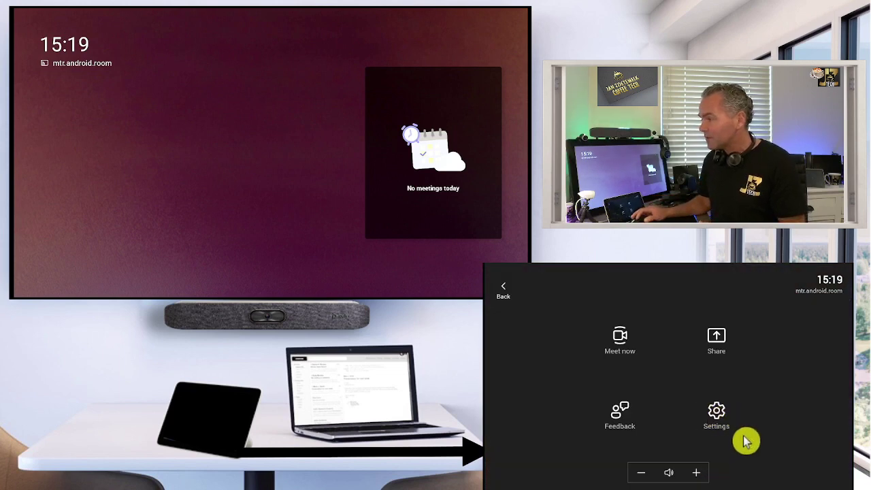
click(742, 437)
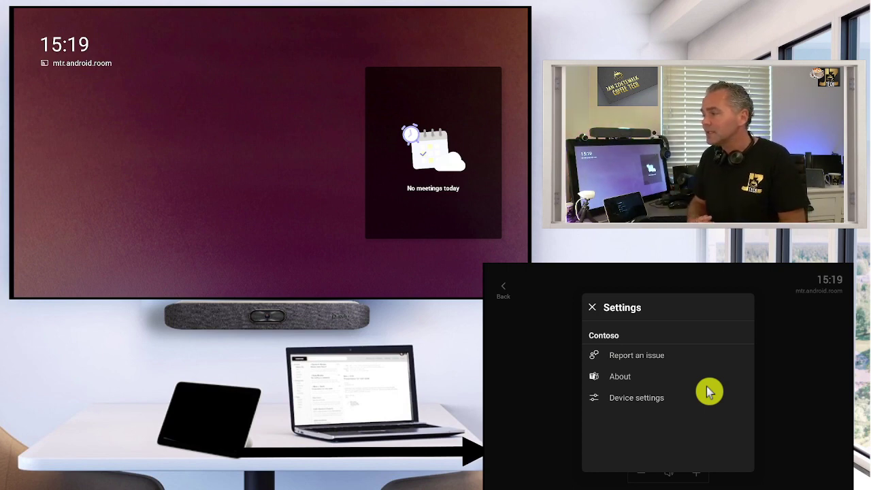
click(707, 392)
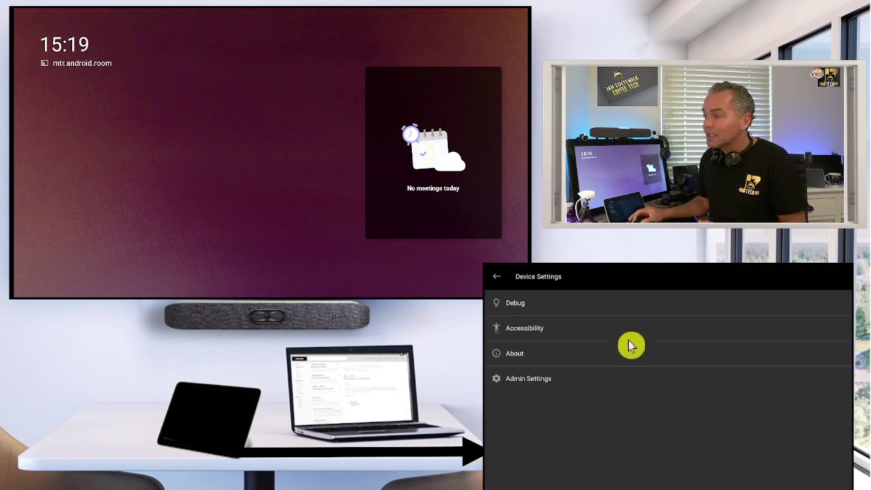
click(548, 329)
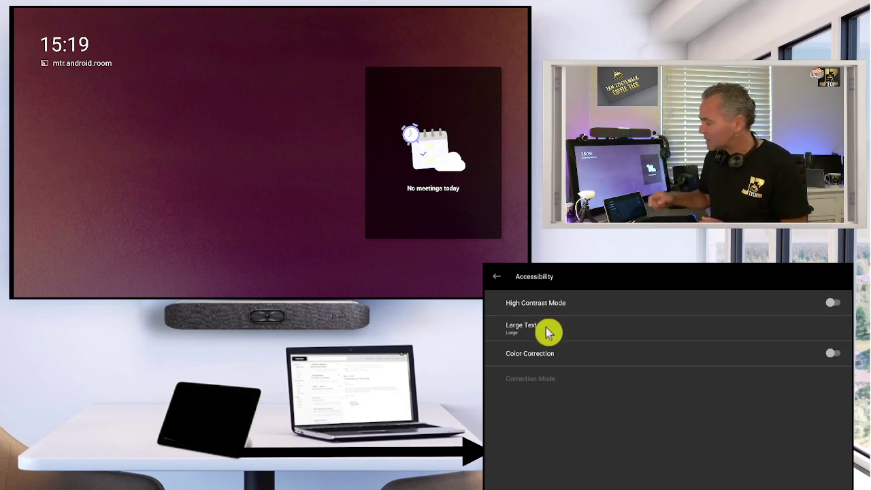
key(Escape)
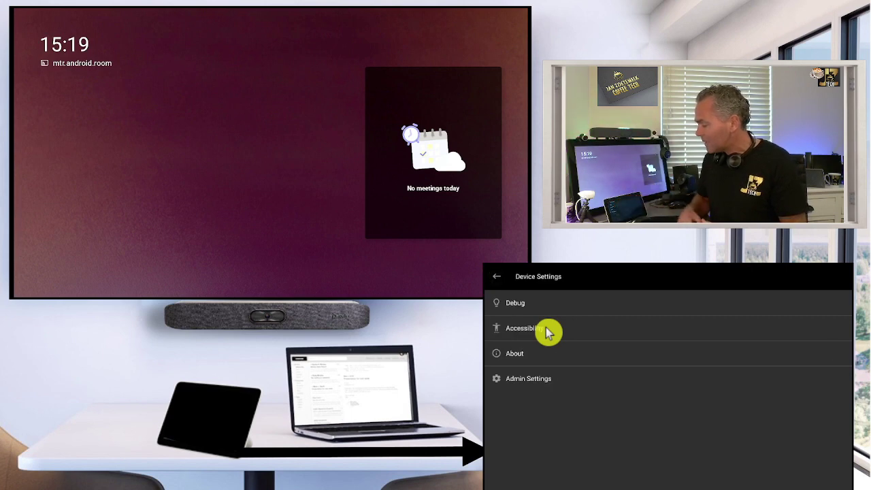
key(Return)
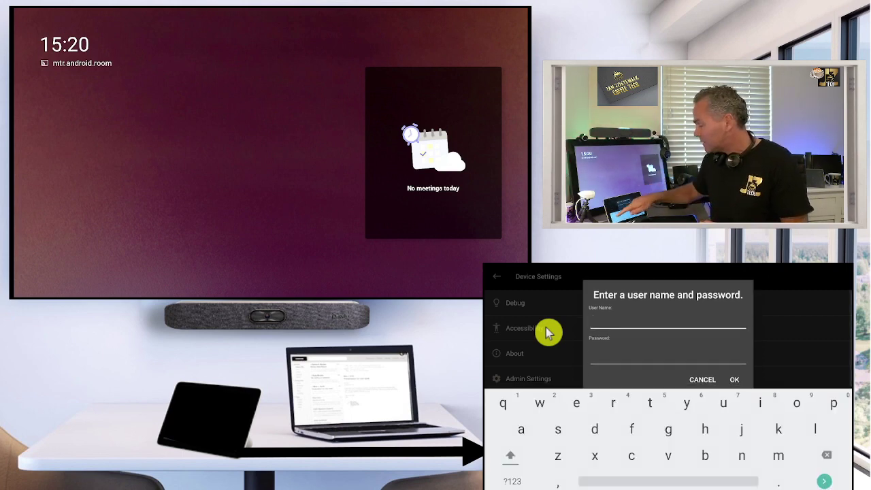
Sign in to admin settings with the admin user name and password
text(admin)
key(Tab)
key(Return)
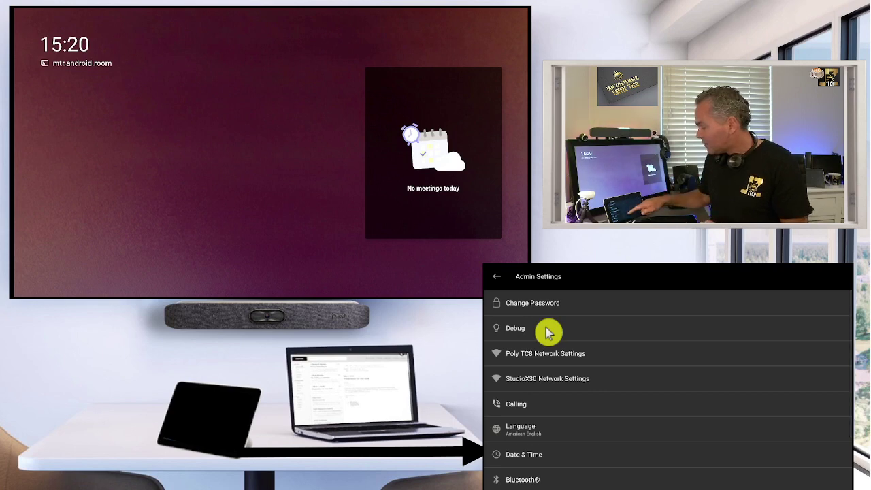
Review the Calling and Meetings sections under Teams Admin Settings
scroll(550, 332, down, 3)
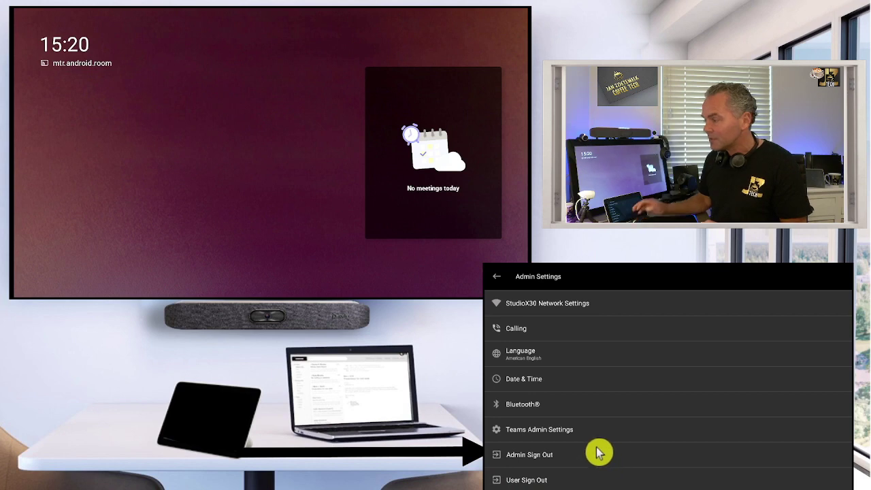
click(636, 427)
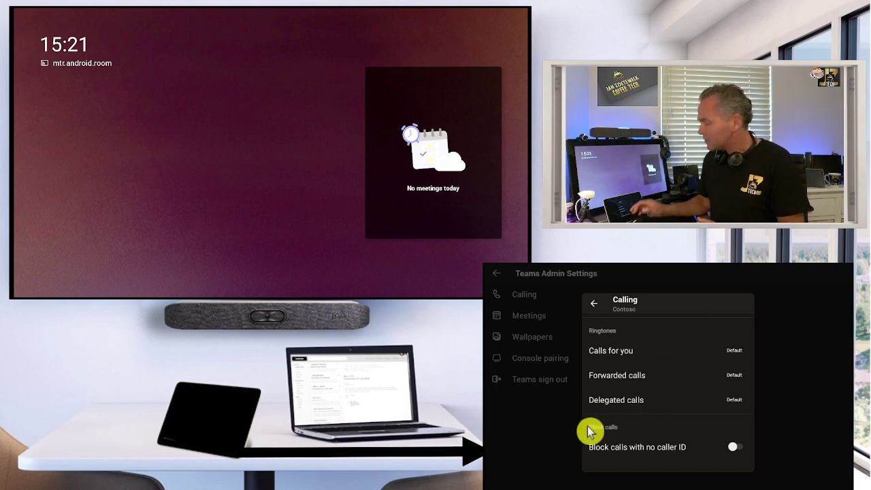
key(Escape)
key(Down)
key(Return)
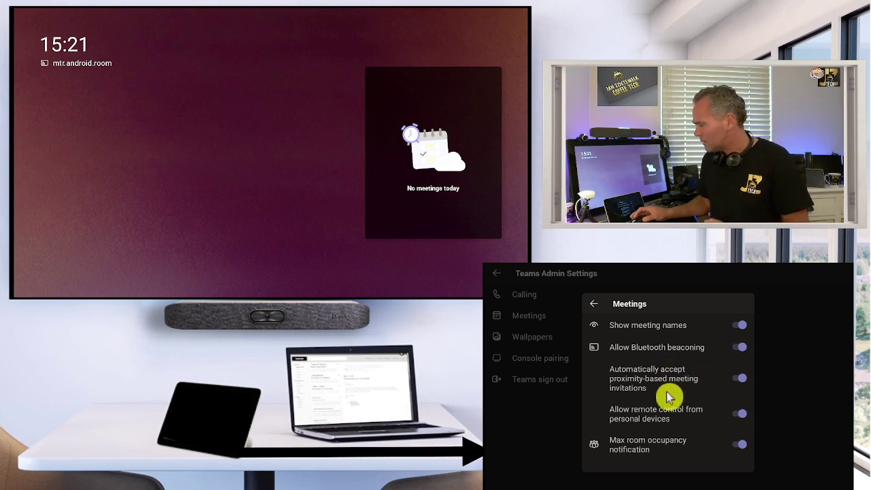
key(Escape)
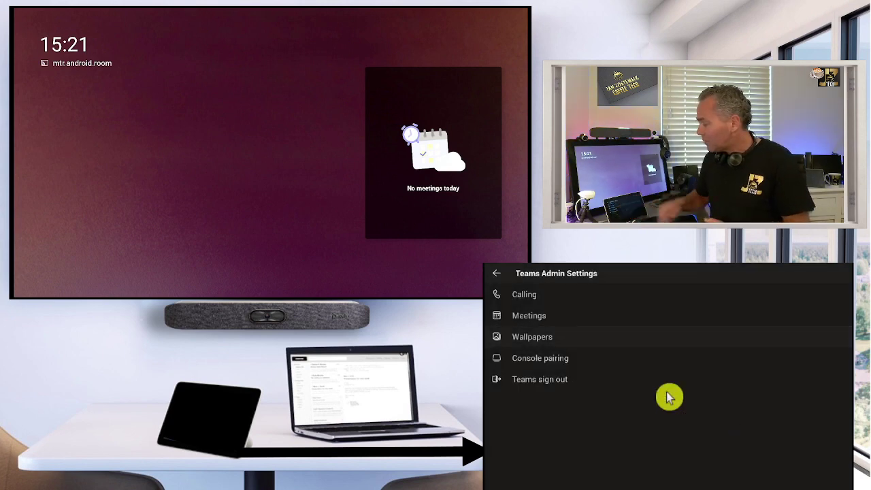
Set the room wallpaper to the lake scene and return to the main Admin Settings list
key(Return)
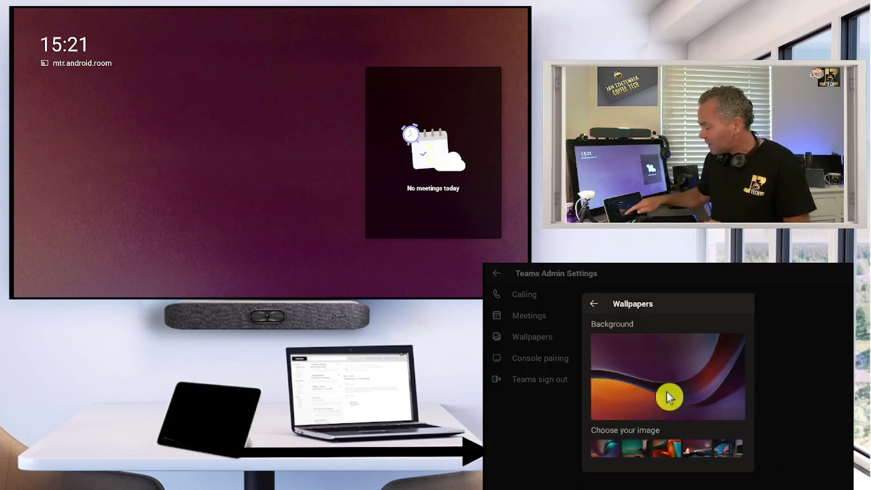
click(669, 398)
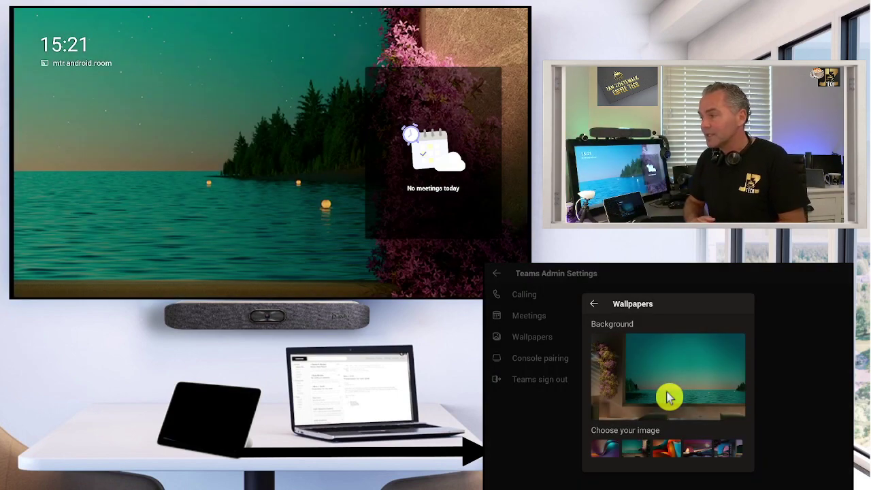
key(Escape)
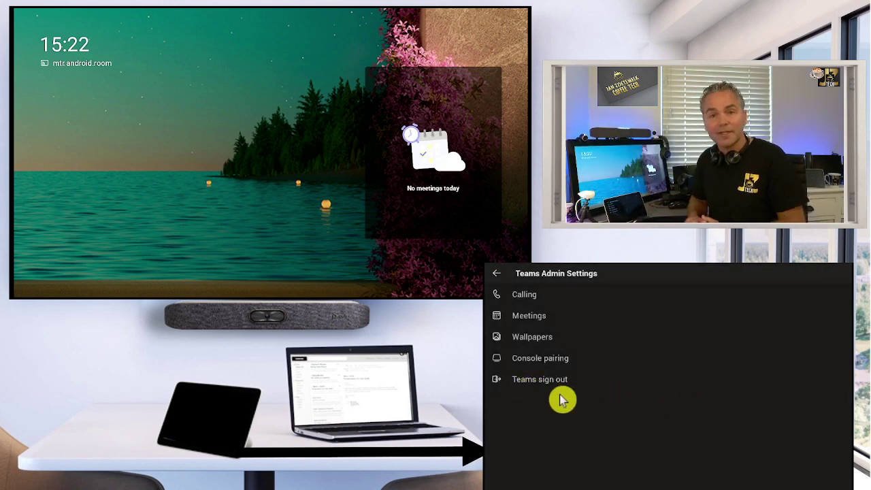
key(Escape)
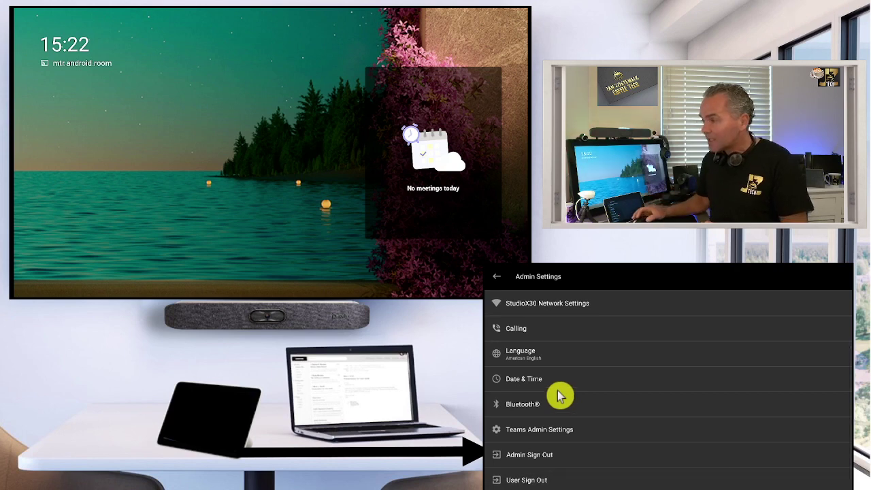
Sign out of admin settings and back out to the console home screen with the lakeside wallpaper
click(548, 457)
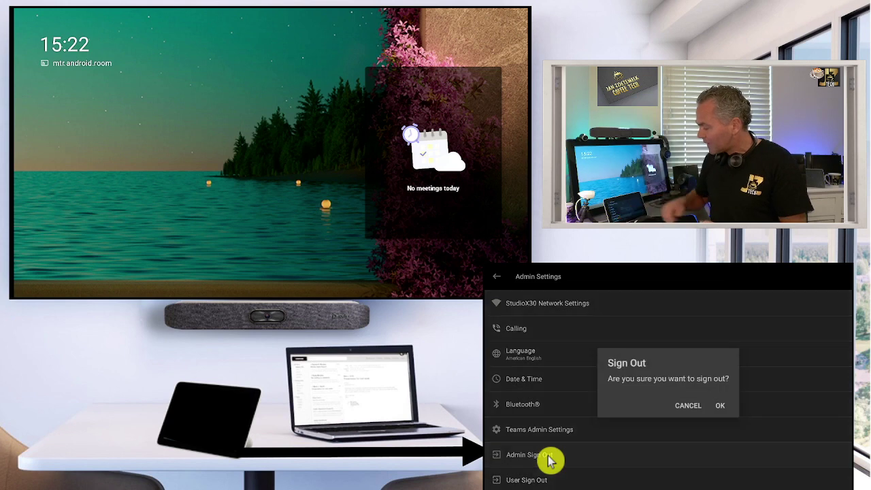
key(Return)
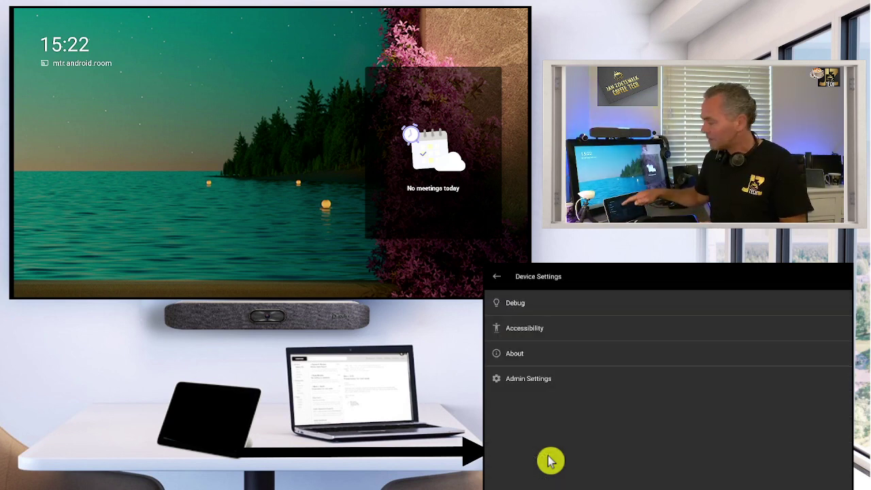
key(Escape)
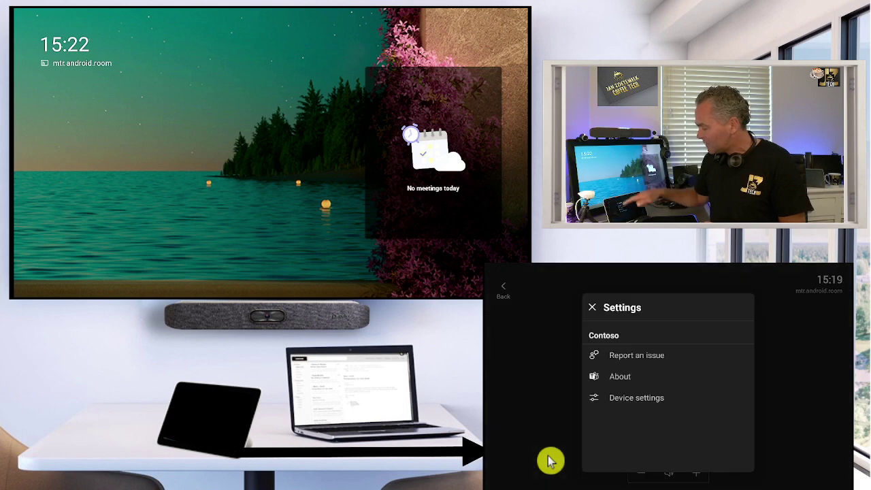
key(Escape)
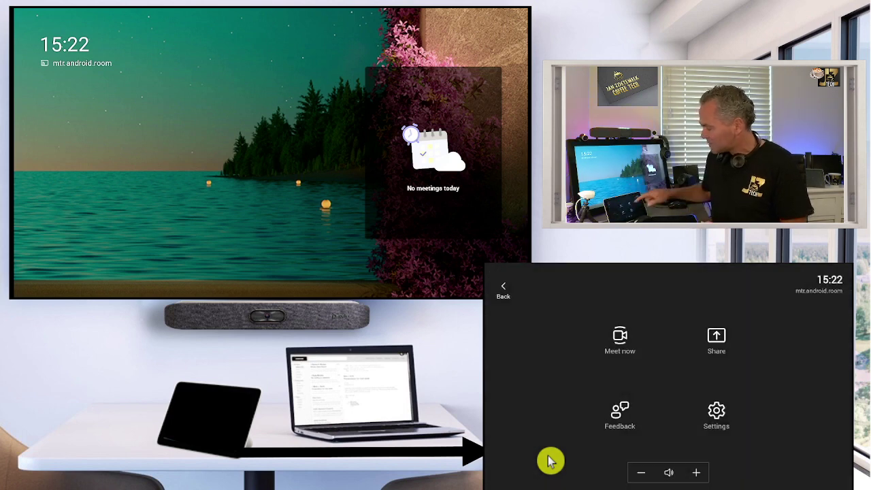
key(Return)
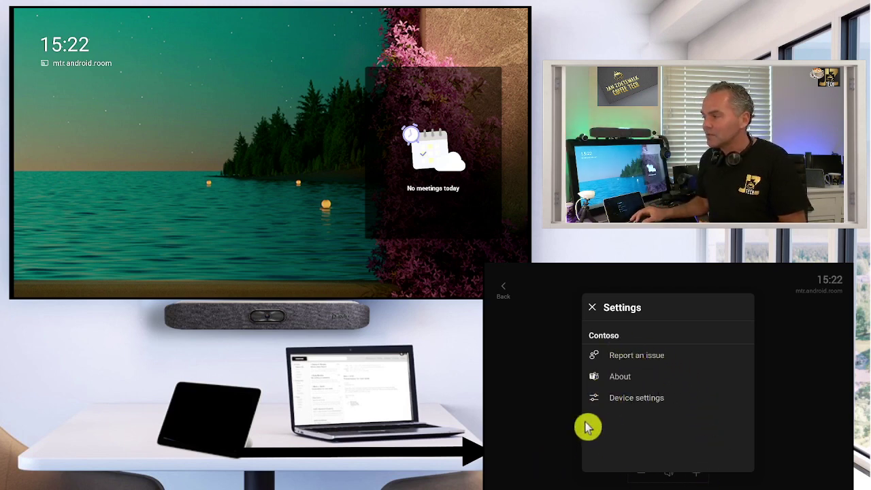
key(Escape)
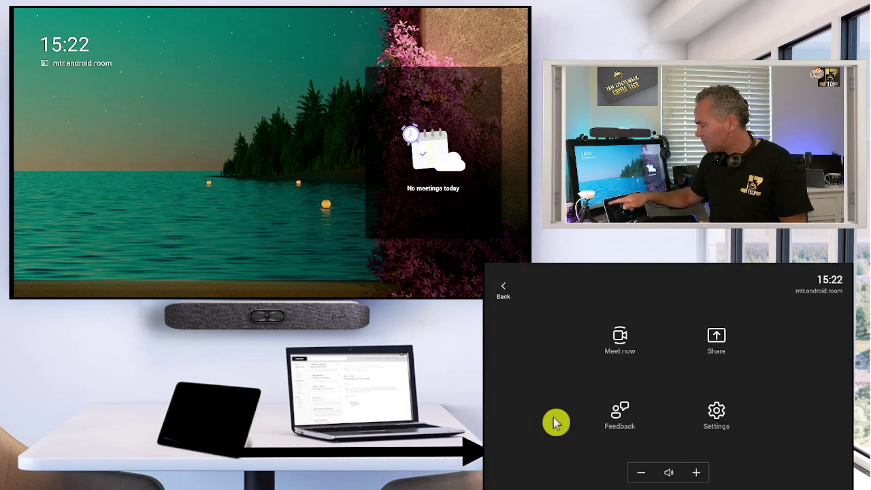
key(Escape)
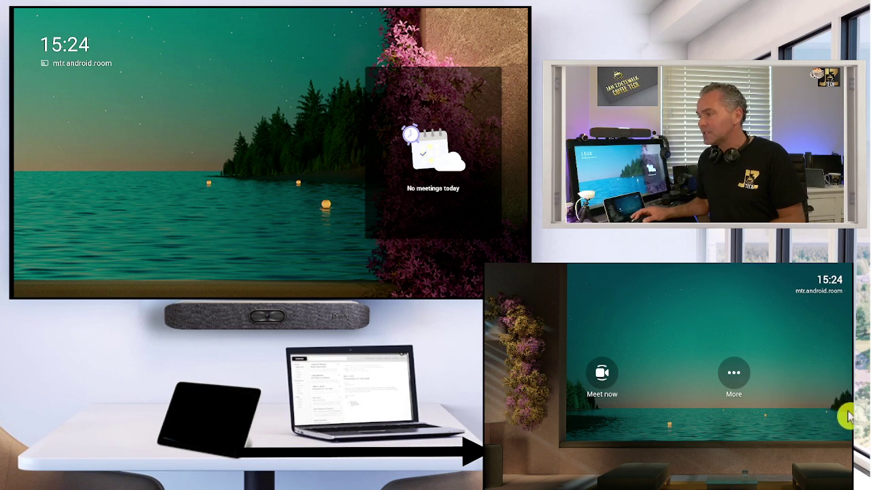
Open the Poly side menu on the console and choose Device Mode
click(804, 418)
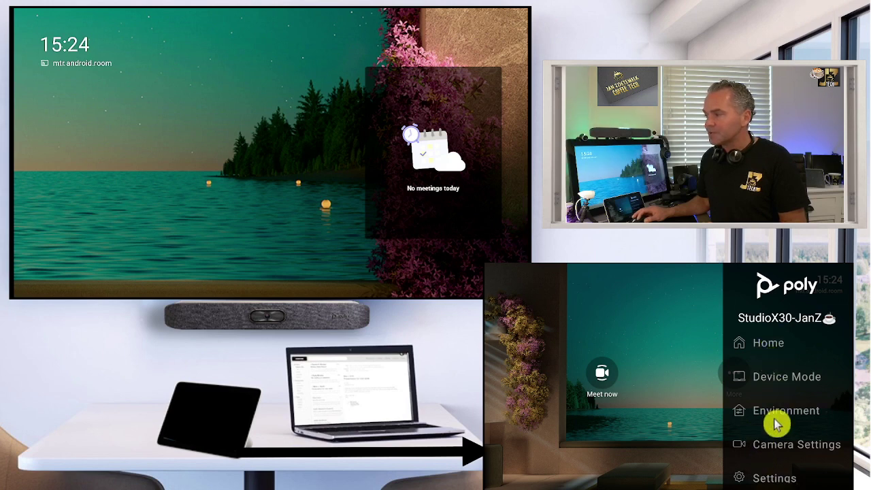
click(772, 381)
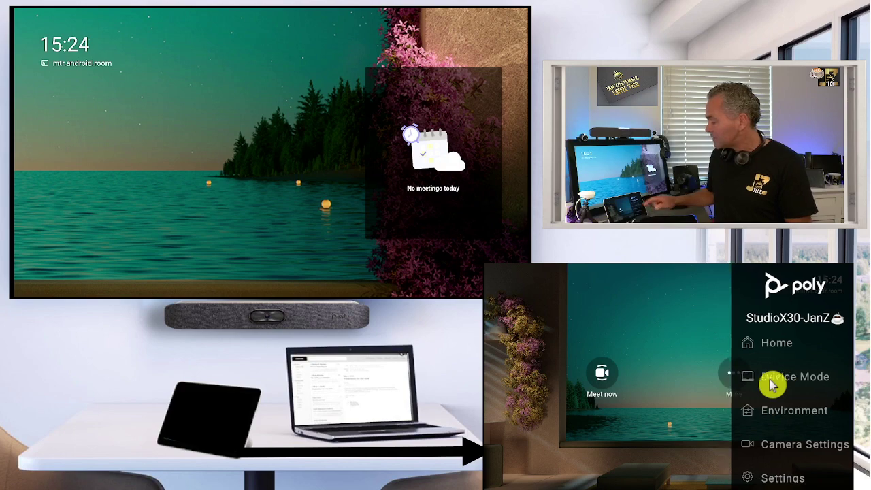